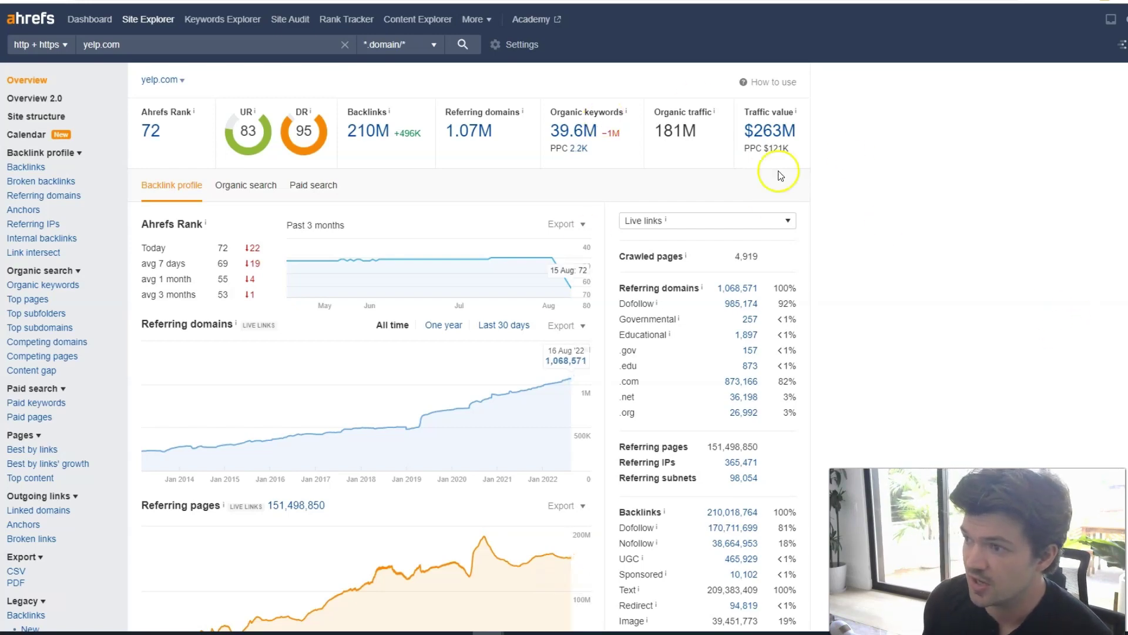
Step: Select yelp.com as the target and open its Referring domains report
{"action": "left_click", "coordinate": [156, 43]}
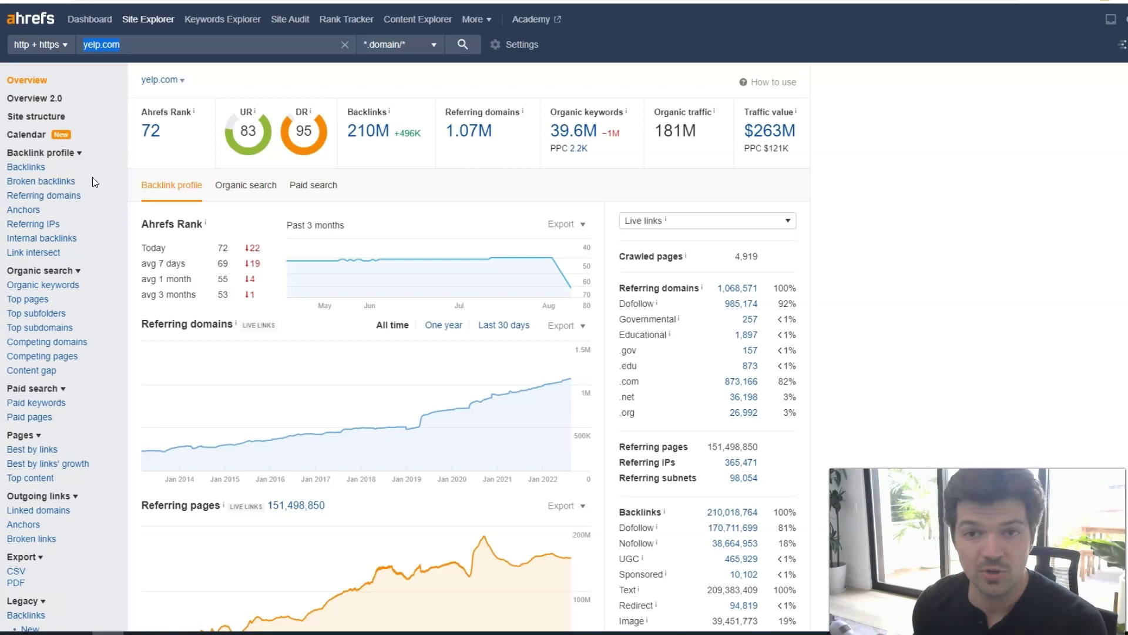
{"action": "left_click", "coordinate": [46, 195]}
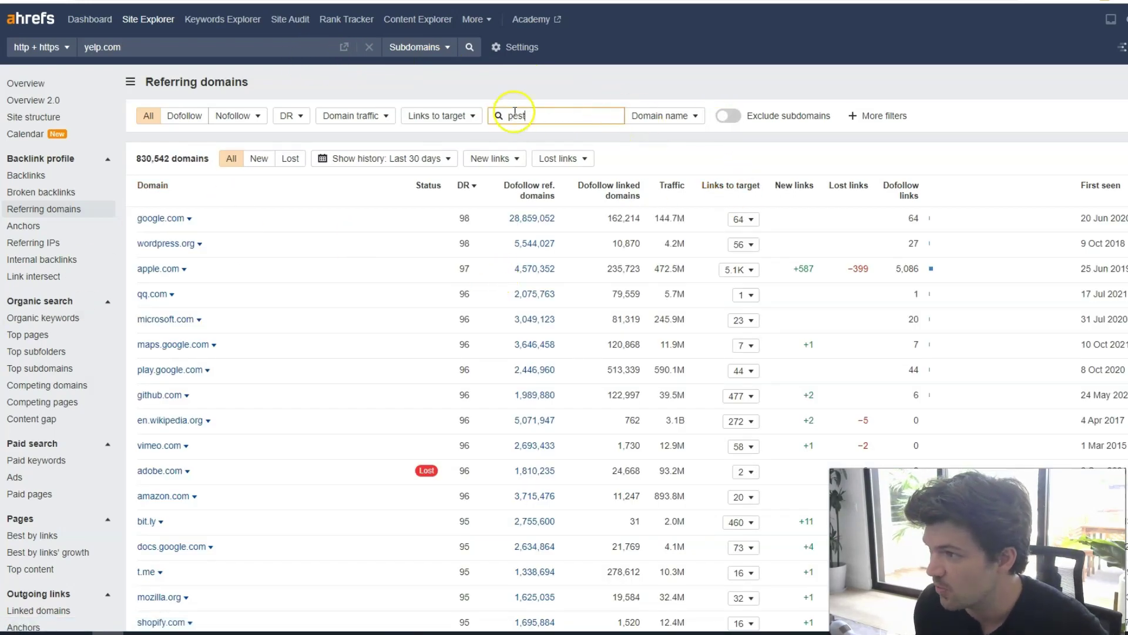
Step: Filter referring domains to DR 0–15 and traffic from 1000, sort by lowest DR, and apply the pest search
{"action": "left_click", "coordinate": [290, 117]}
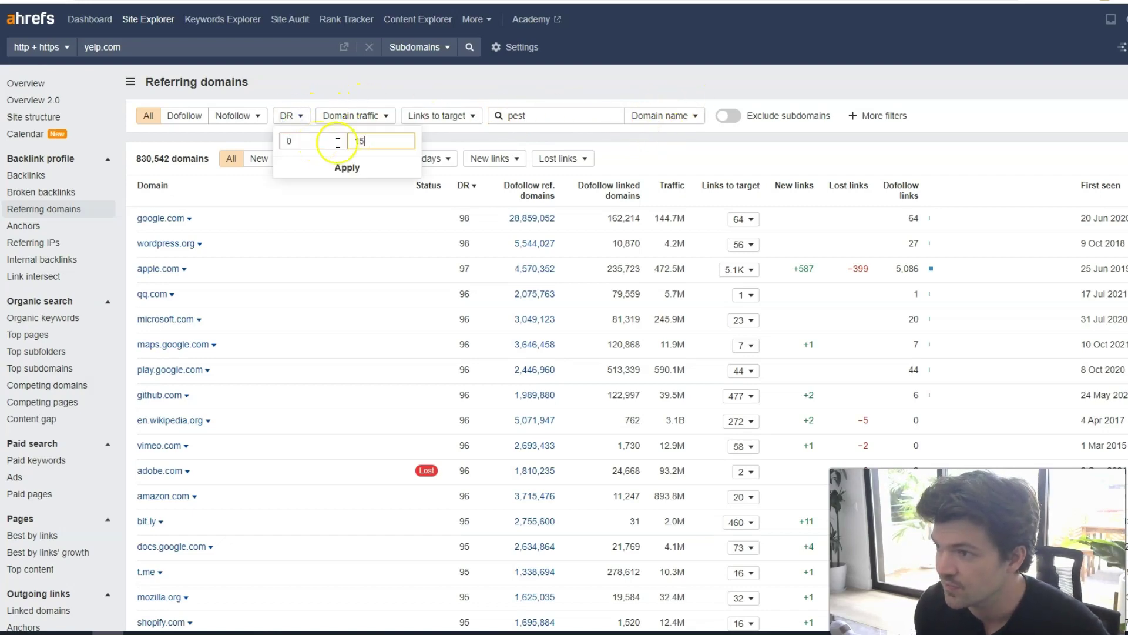
{"action": "left_click", "coordinate": [347, 167]}
{"action": "left_click", "coordinate": [388, 115]}
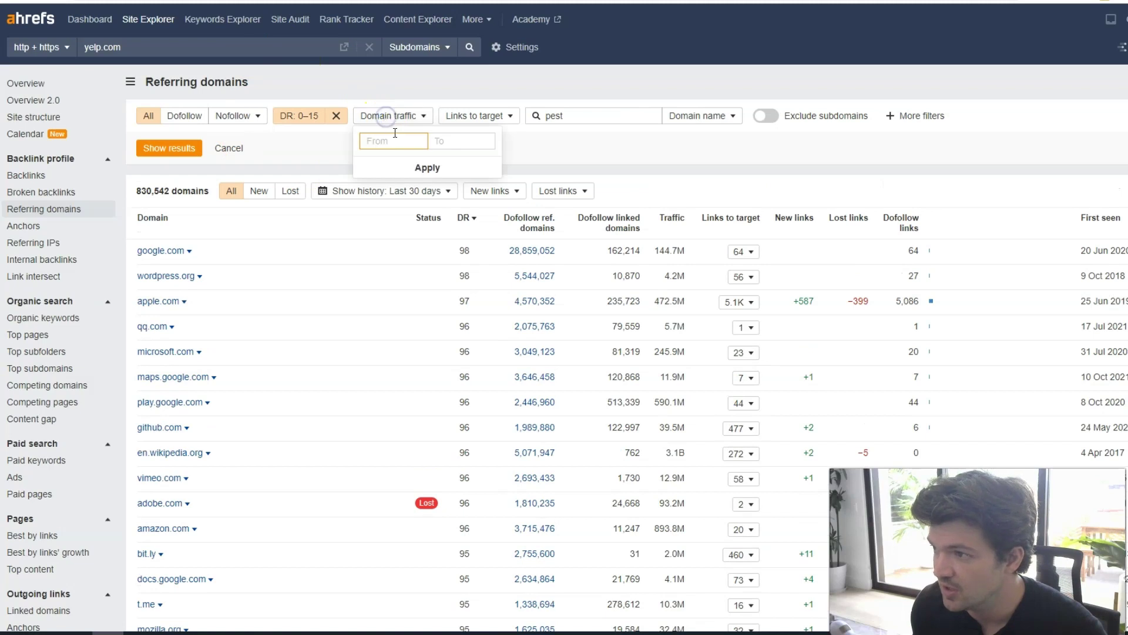
{"action": "type", "text": "1000"}
{"action": "left_click", "coordinate": [436, 168]}
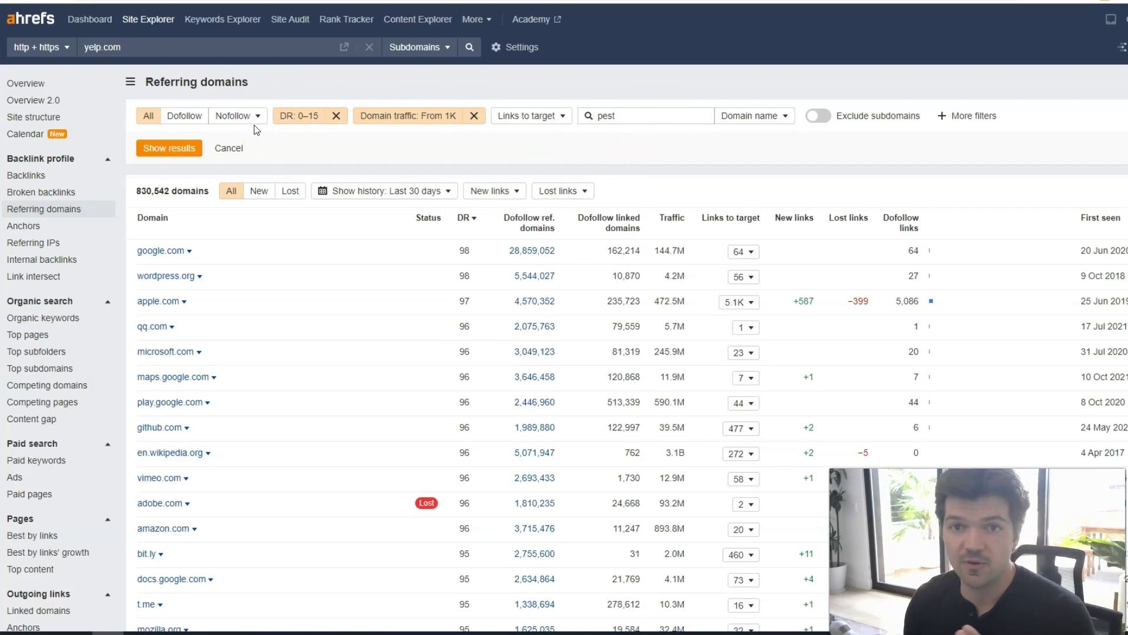
{"action": "left_click", "coordinate": [170, 148]}
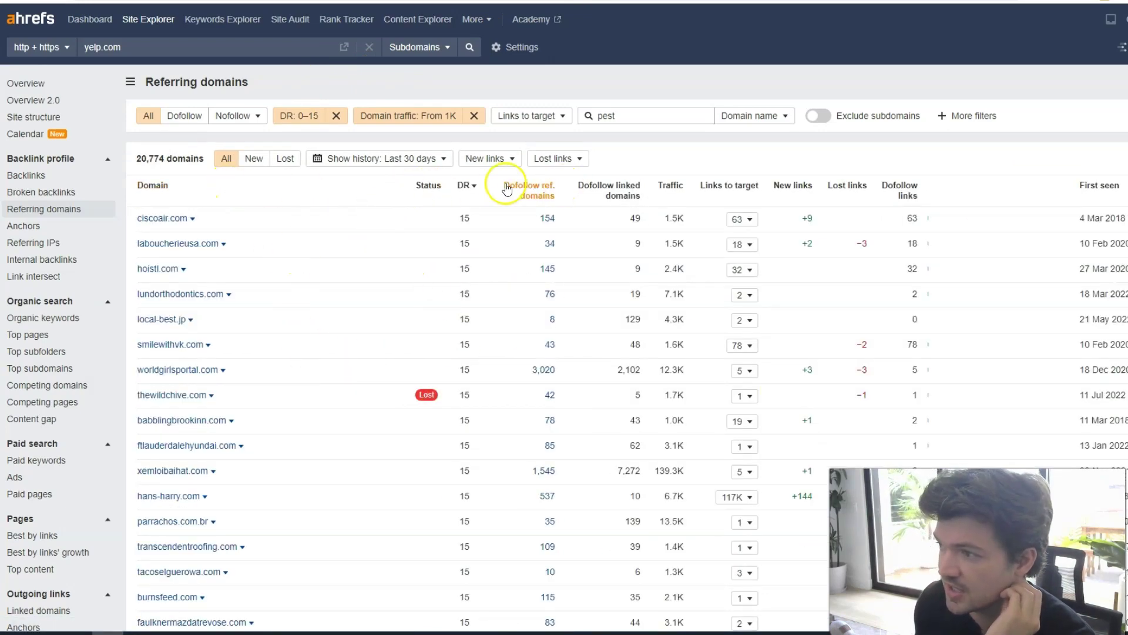
{"action": "left_click", "coordinate": [464, 185]}
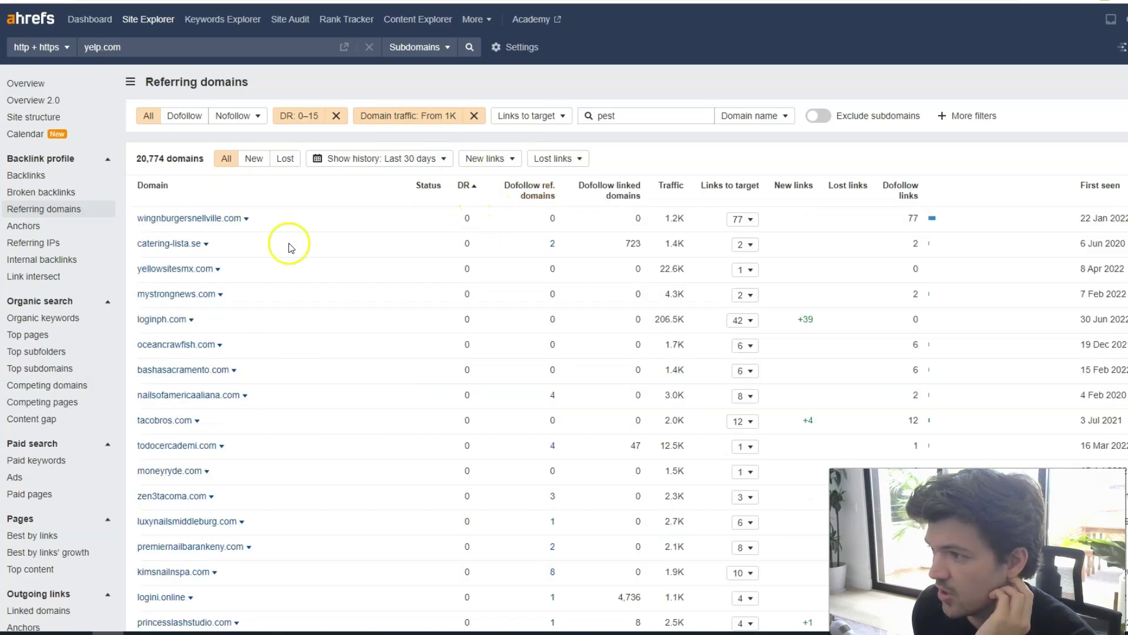
{"action": "key", "text": "Return"}
Step: Check freshpest.com's top pages, selecting URL paths such as the mud dauber page
{"action": "left_click", "coordinate": [199, 219]}
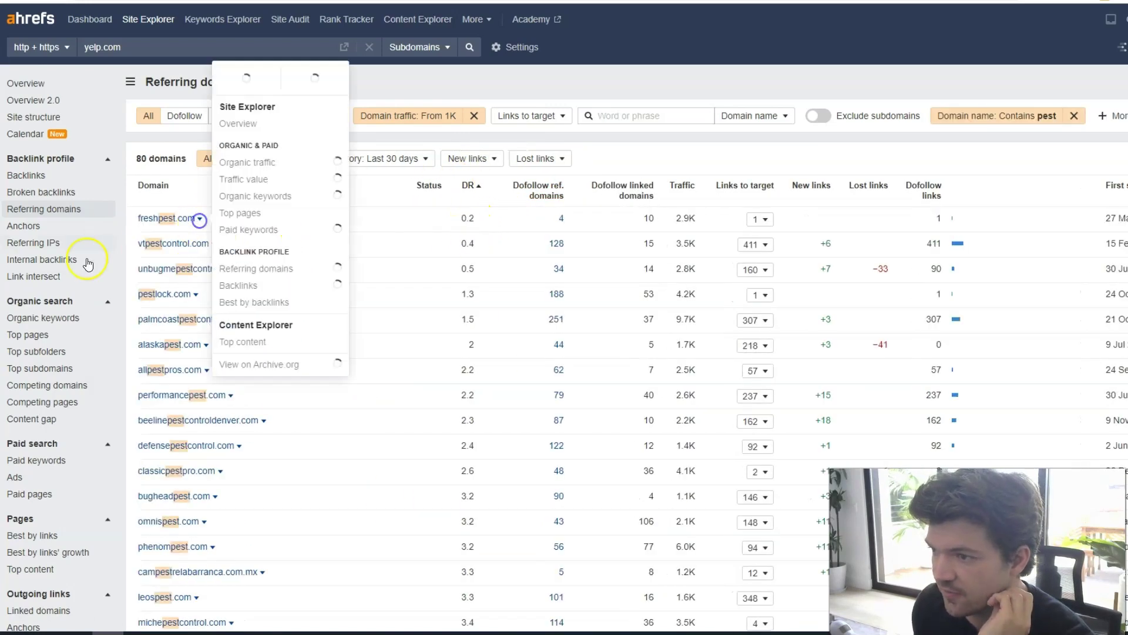
{"action": "left_click", "coordinate": [255, 213]}
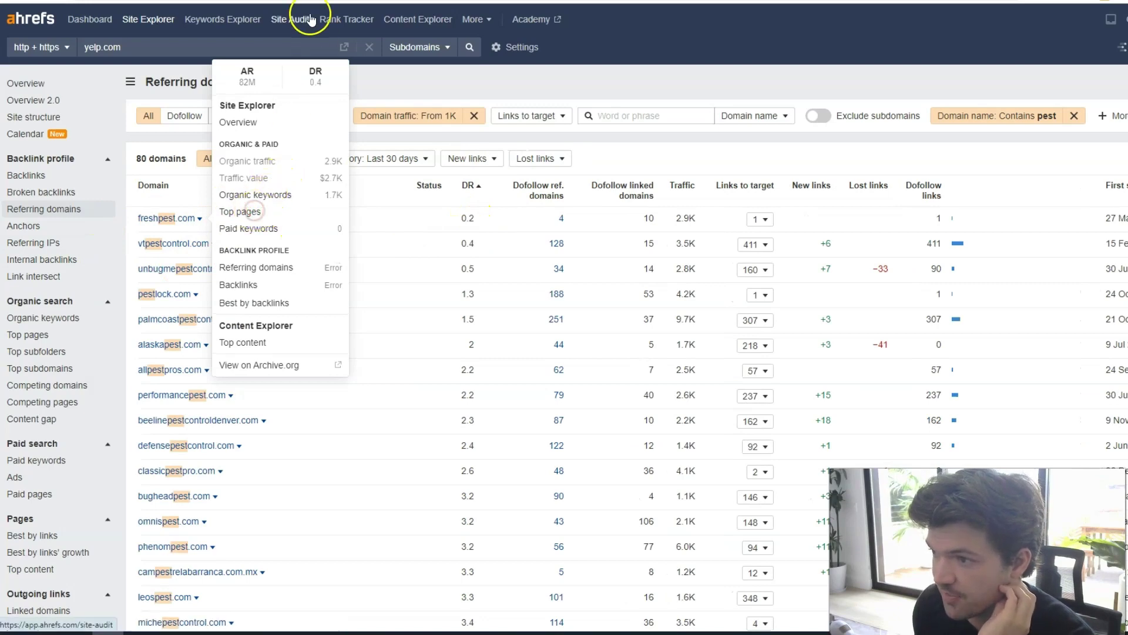
{"action": "left_click_drag", "start_coordinate": [472, 474], "coordinate": [244, 474]}
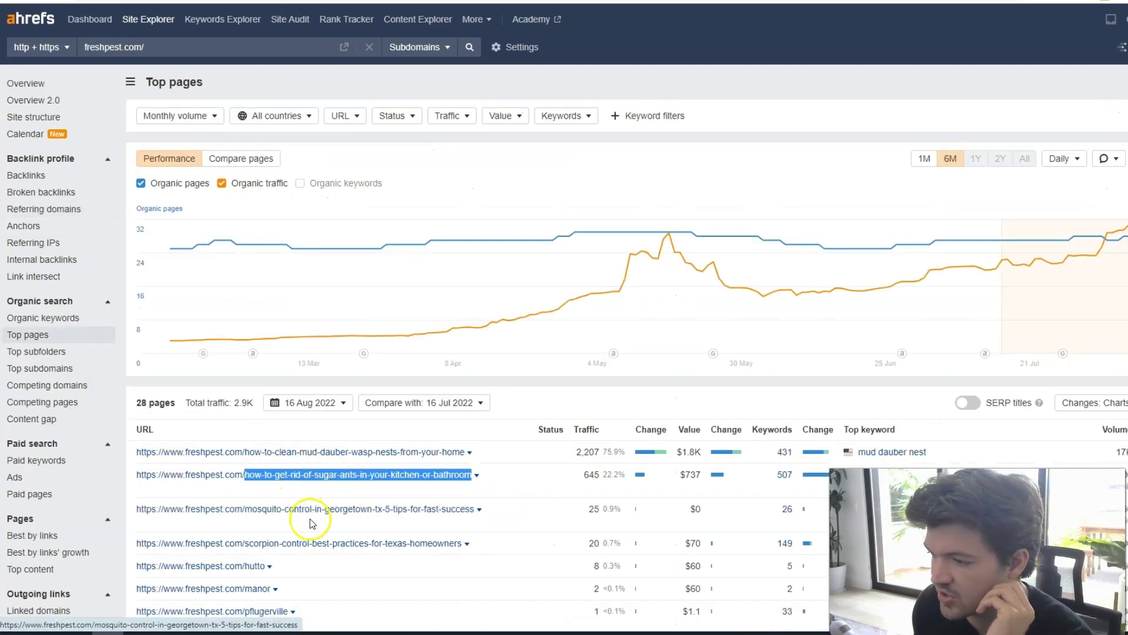
{"action": "left_click_drag", "start_coordinate": [465, 451], "coordinate": [231, 440]}
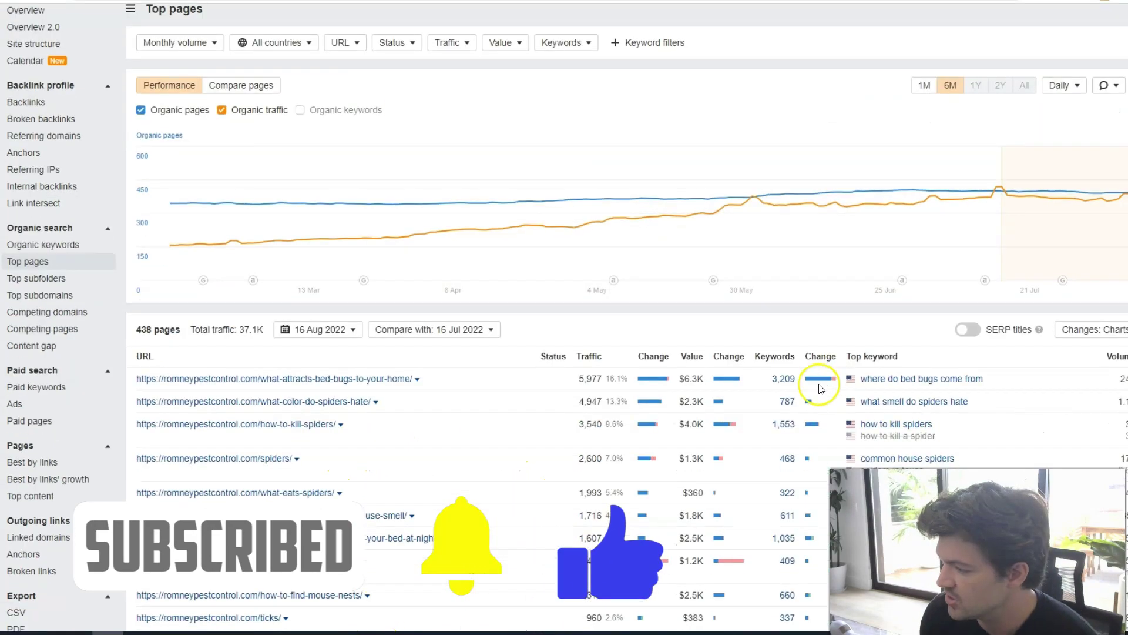
{"action": "scroll", "coordinate": [341, 178], "scroll_direction": "down", "scroll_amount": 10}
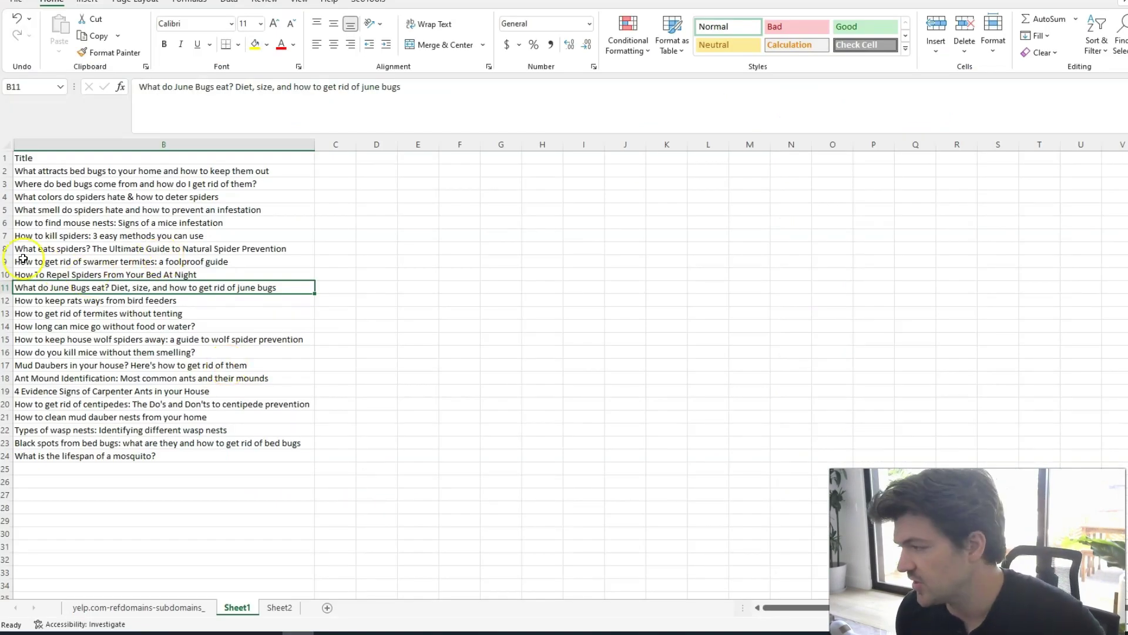
Step: Review the first bed-bug article title and the full column B title list
{"action": "double_click", "coordinate": [221, 171]}
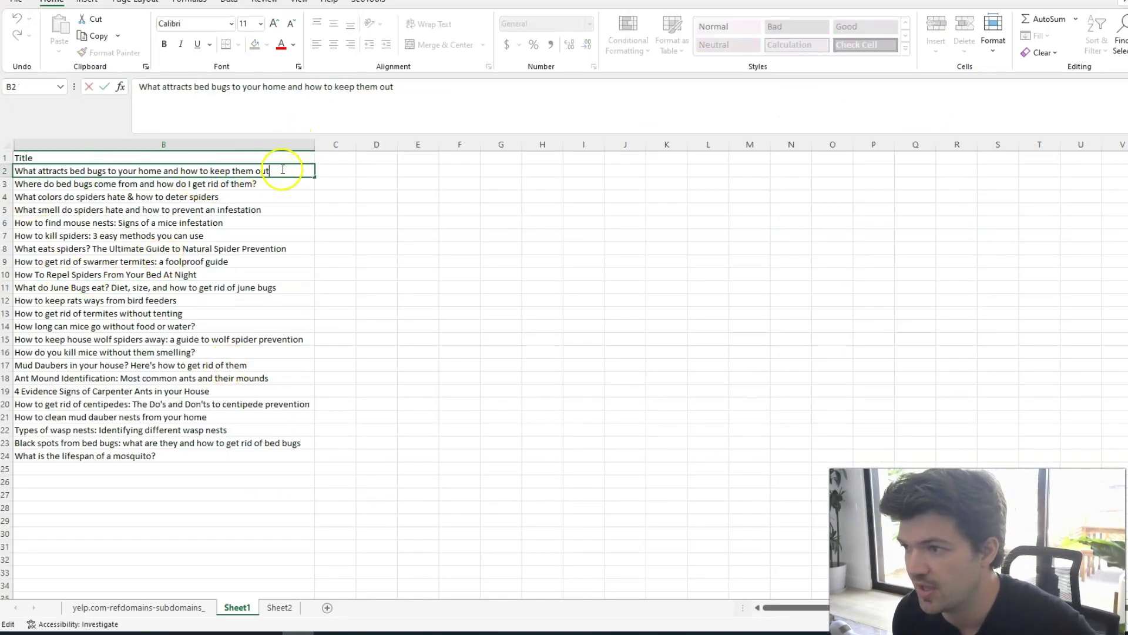
{"action": "left_click", "coordinate": [393, 159]}
{"action": "left_click_drag", "start_coordinate": [147, 170], "coordinate": [183, 449]}
{"action": "key", "text": "ctrl+c"}
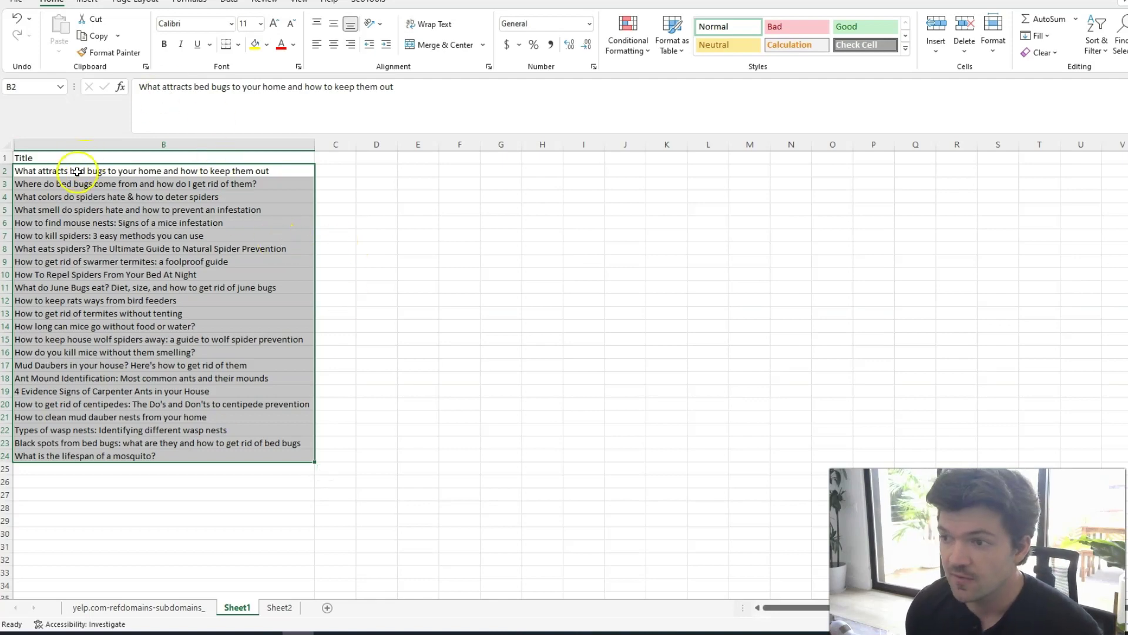
{"action": "left_click", "coordinate": [91, 158]}
{"action": "double_click", "coordinate": [108, 171]}
{"action": "left_click_drag", "start_coordinate": [107, 170], "coordinate": [14, 171]}
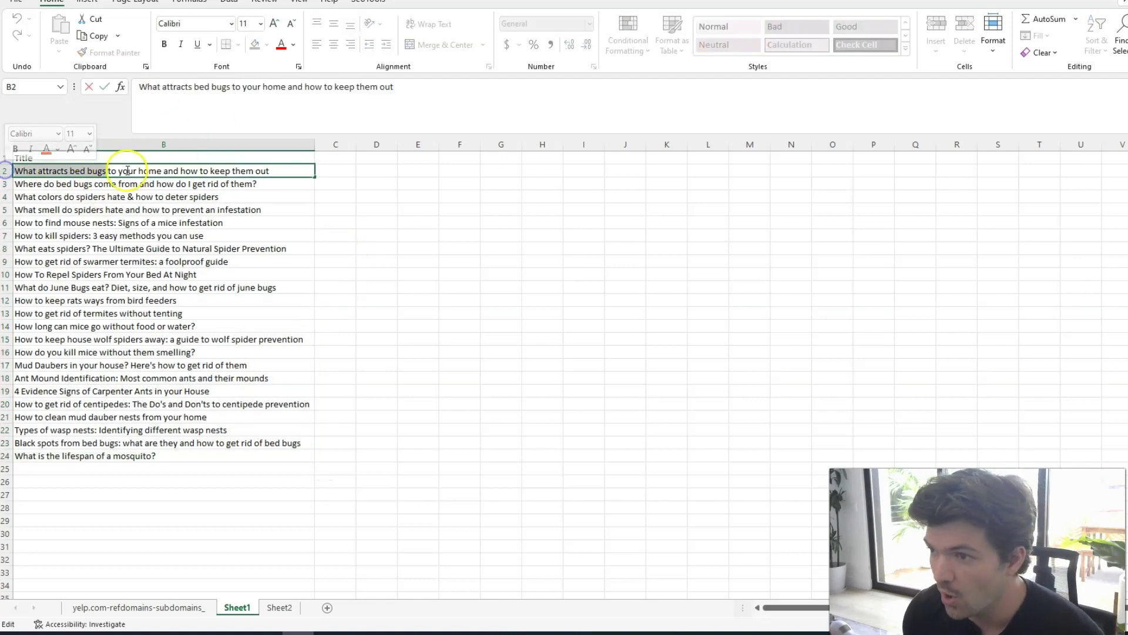
{"action": "left_click_drag", "start_coordinate": [107, 169], "coordinate": [356, 167]}
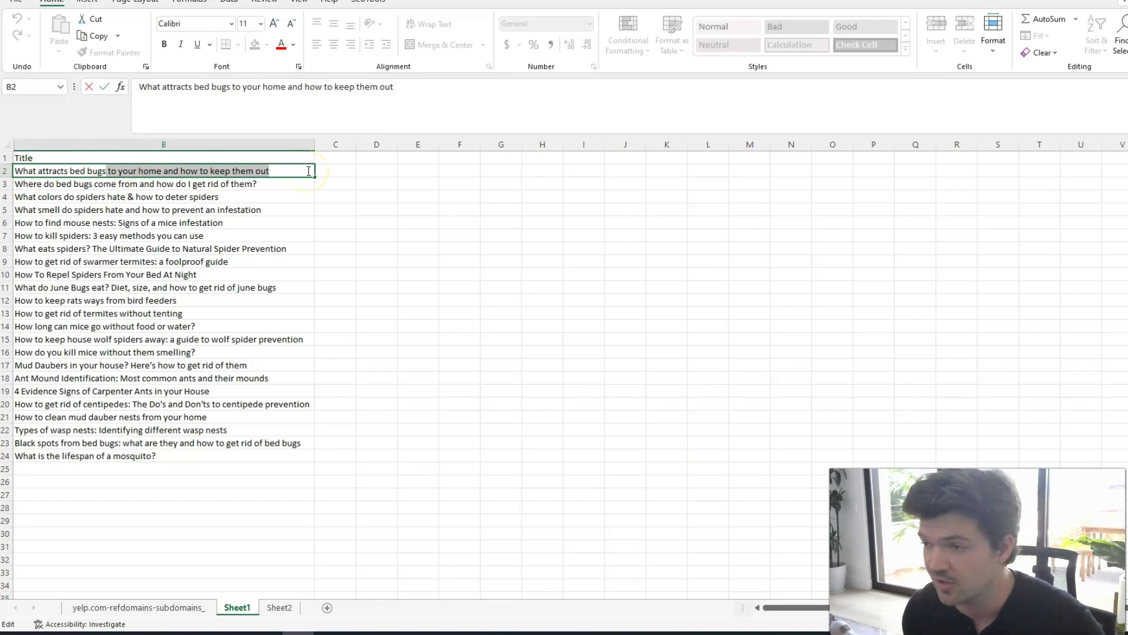
{"action": "left_click", "coordinate": [316, 198]}
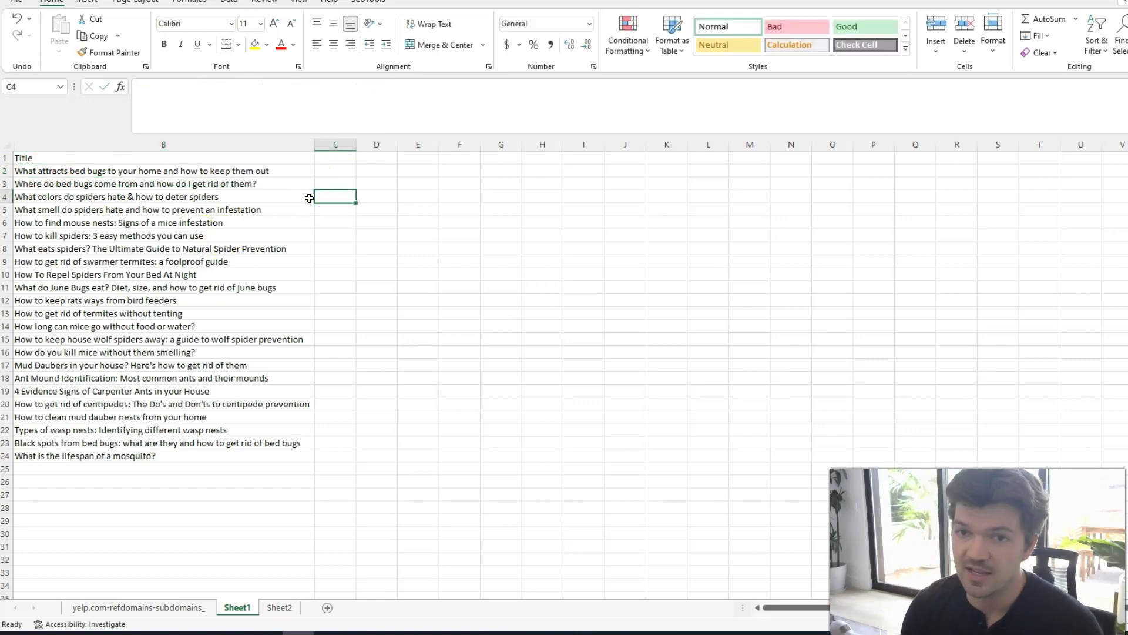
Step: Review the second bed-bug title in cell B3, leaving it unchanged
{"action": "key", "text": "ctrl+Home"}
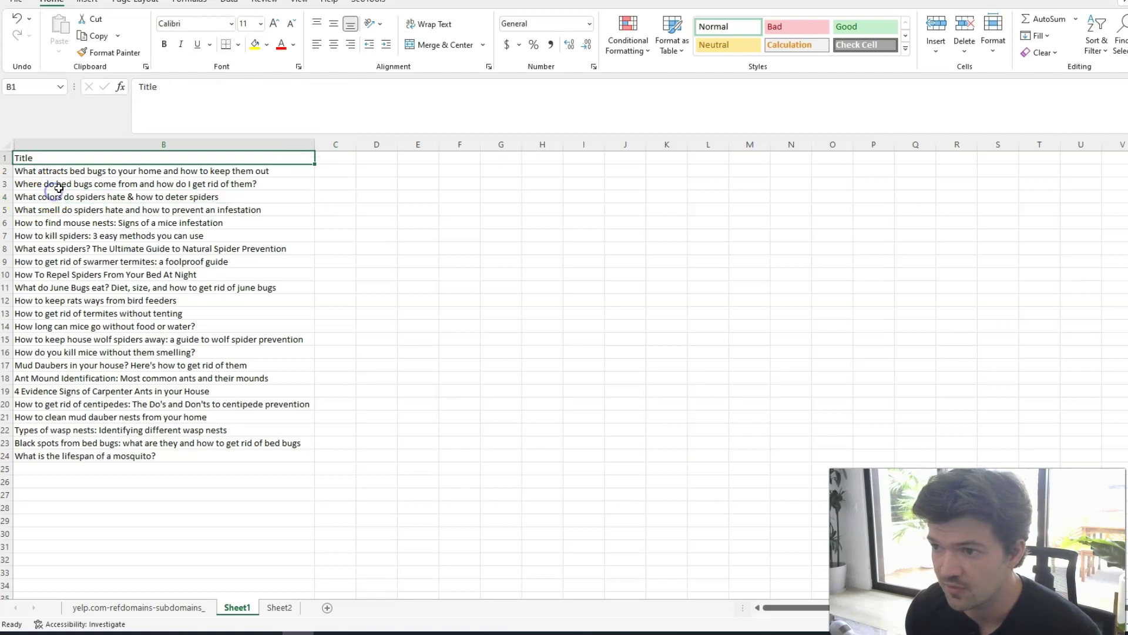
{"action": "double_click", "coordinate": [47, 183]}
{"action": "left_click_drag", "start_coordinate": [137, 186], "coordinate": [15, 183]}
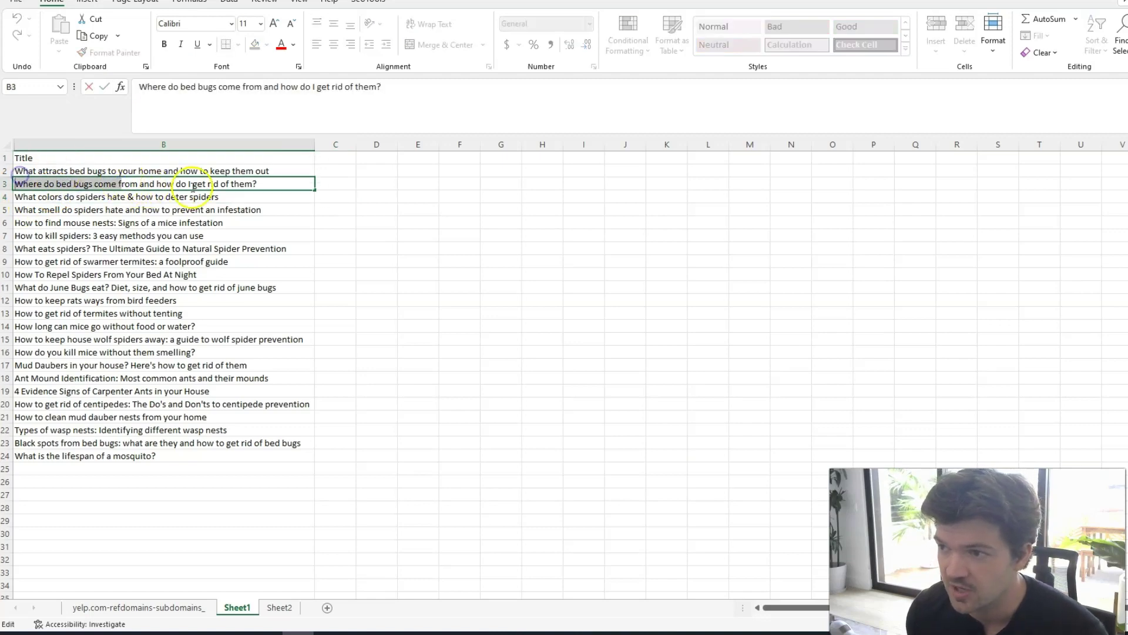
{"action": "left_click", "coordinate": [132, 180]}
{"action": "key", "text": "shift+Home"}
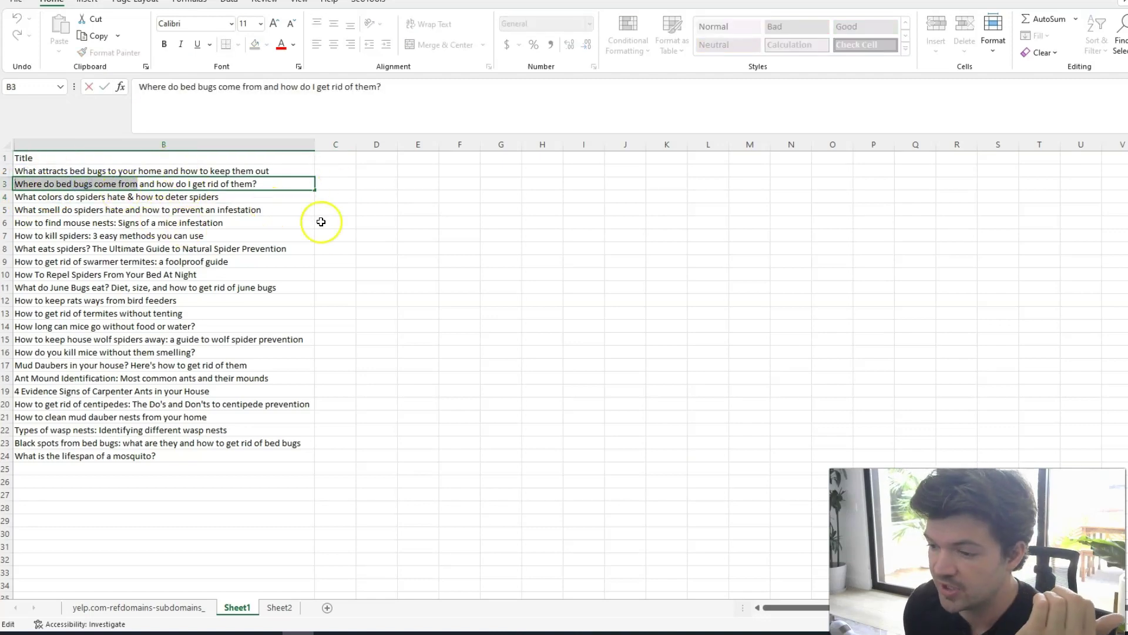
{"action": "left_click", "coordinate": [329, 210]}
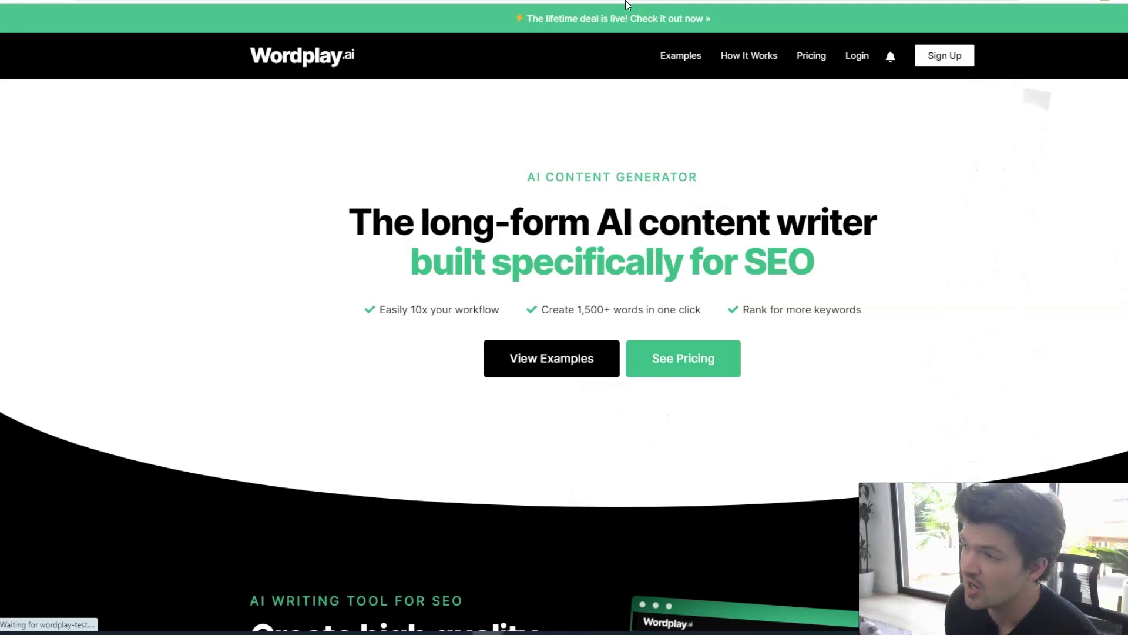
Step: Sign in to Wordplay.ai and open the Title Mode bulk article form
{"action": "triple_click", "coordinate": [615, 166]}
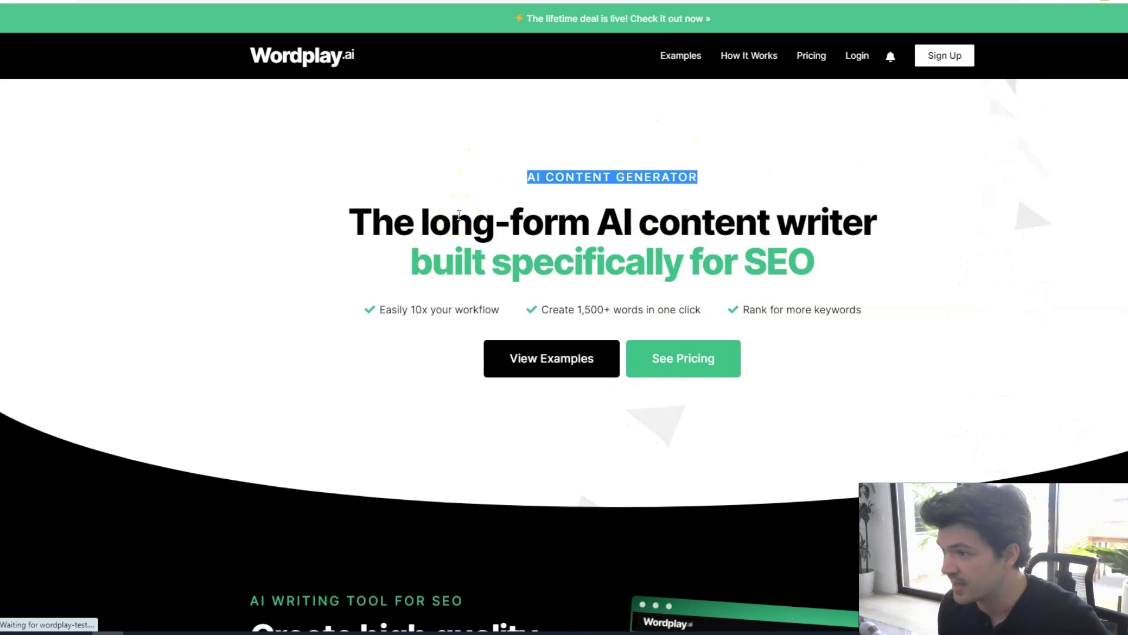
{"action": "left_click", "coordinate": [853, 56]}
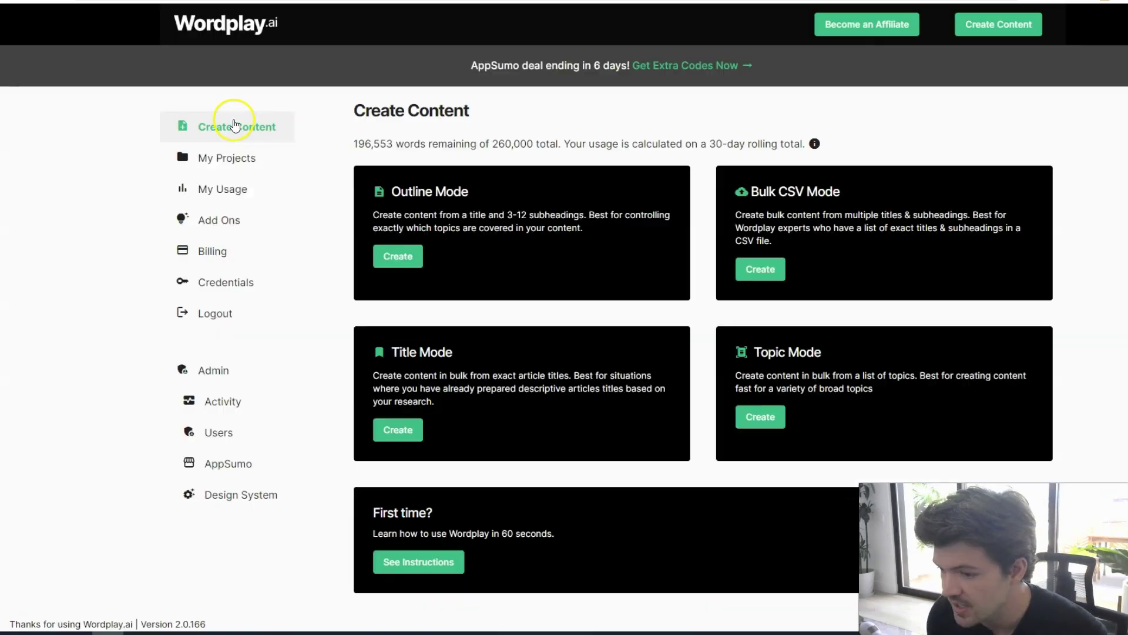
{"action": "left_click", "coordinate": [398, 429]}
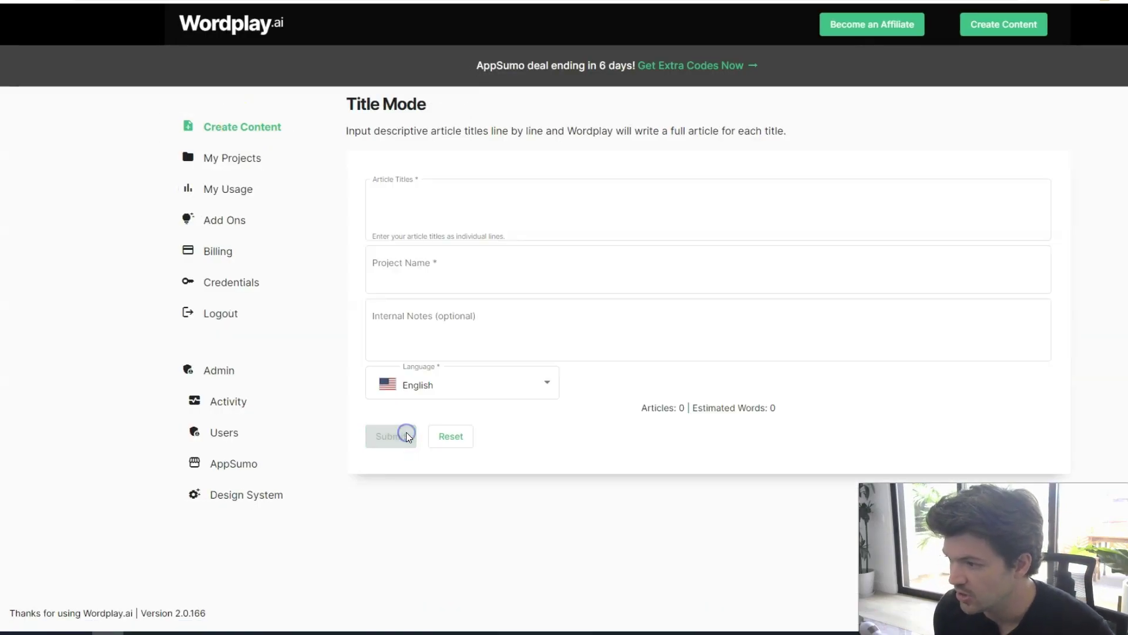
Step: Paste the 23 pest-control titles, name the project Pest Control Articles, and submit
{"action": "left_click", "coordinate": [479, 216]}
{"action": "key", "text": "ctrl+v"}
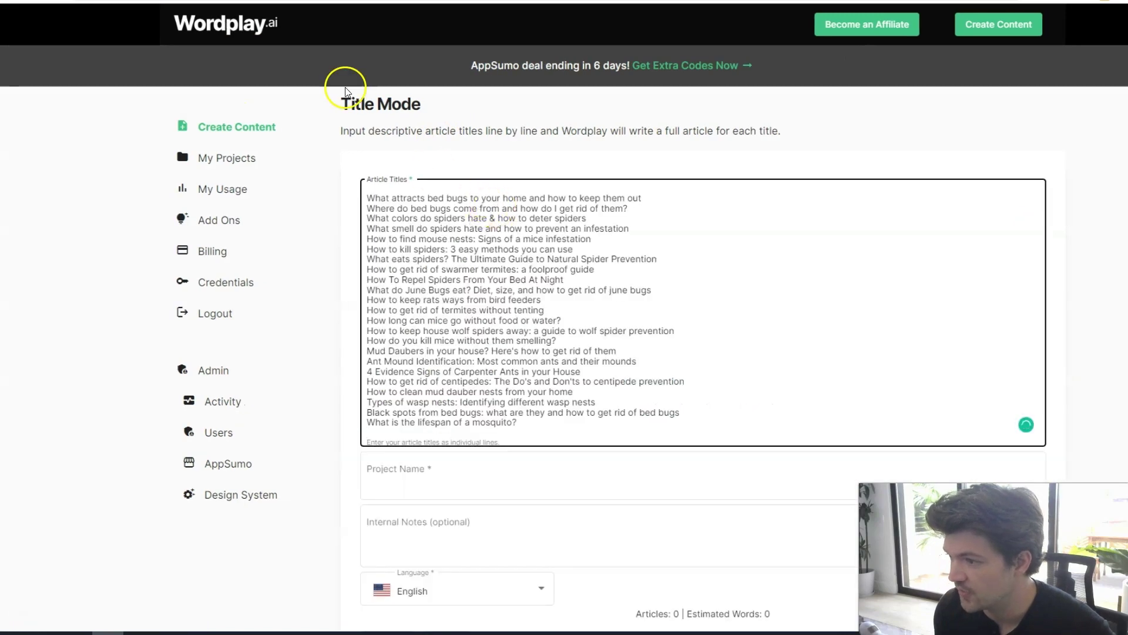
{"action": "left_click", "coordinate": [494, 466]}
{"action": "left_click", "coordinate": [479, 515]}
{"action": "scroll", "coordinate": [412, 470], "scroll_direction": "down", "scroll_amount": 1}
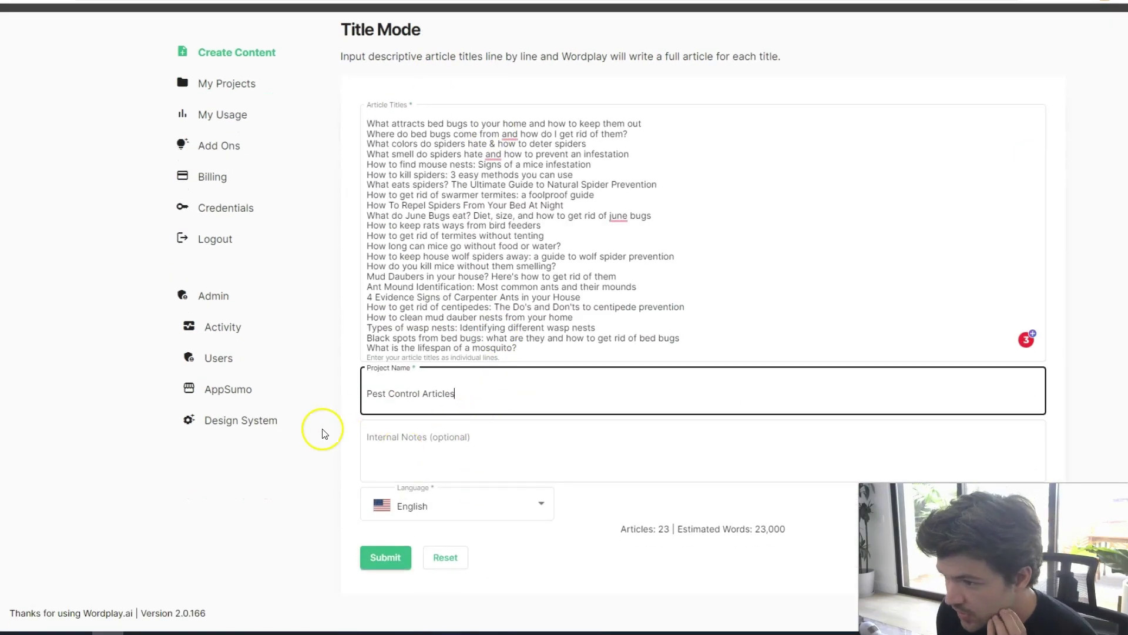
{"action": "left_click", "coordinate": [385, 558]}
Step: Download the completed articles as an HTML Title/Body CSV file
{"action": "scroll", "coordinate": [703, 317], "scroll_direction": "down", "scroll_amount": 20}
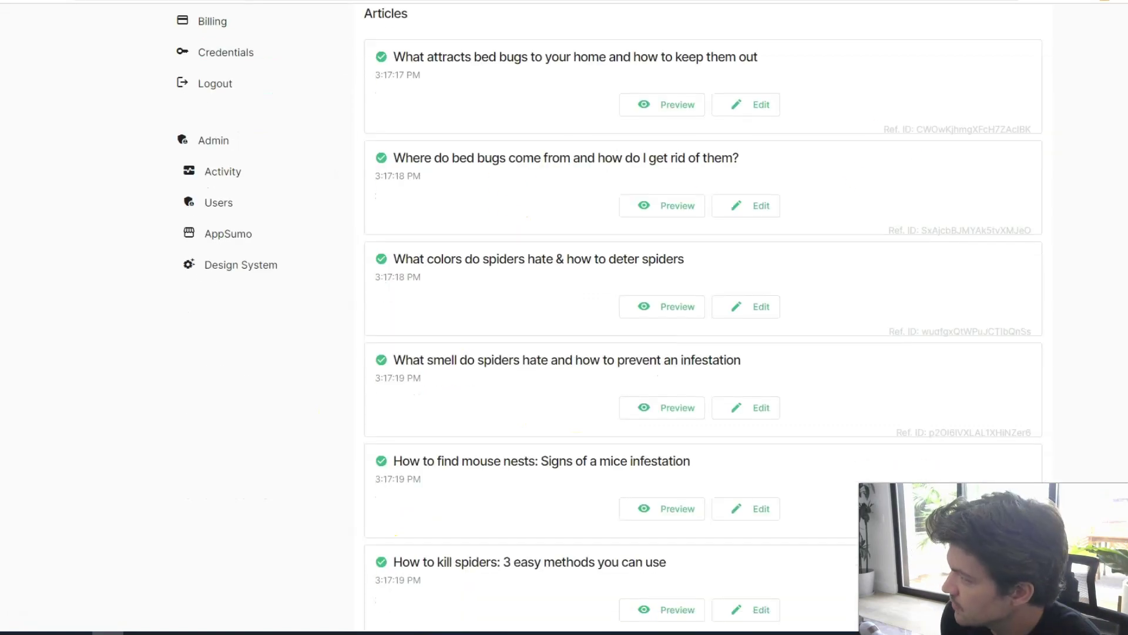
{"action": "scroll", "coordinate": [703, 317], "scroll_direction": "up", "scroll_amount": 20}
{"action": "scroll", "coordinate": [703, 318], "scroll_direction": "up", "scroll_amount": 2}
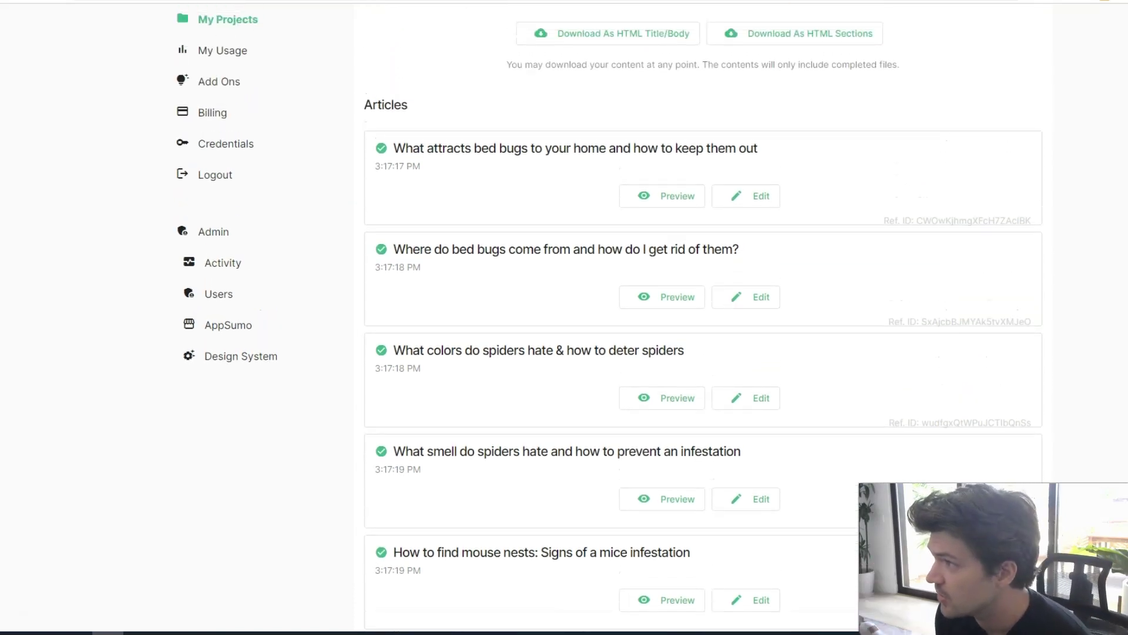
{"action": "left_click", "coordinate": [621, 39]}
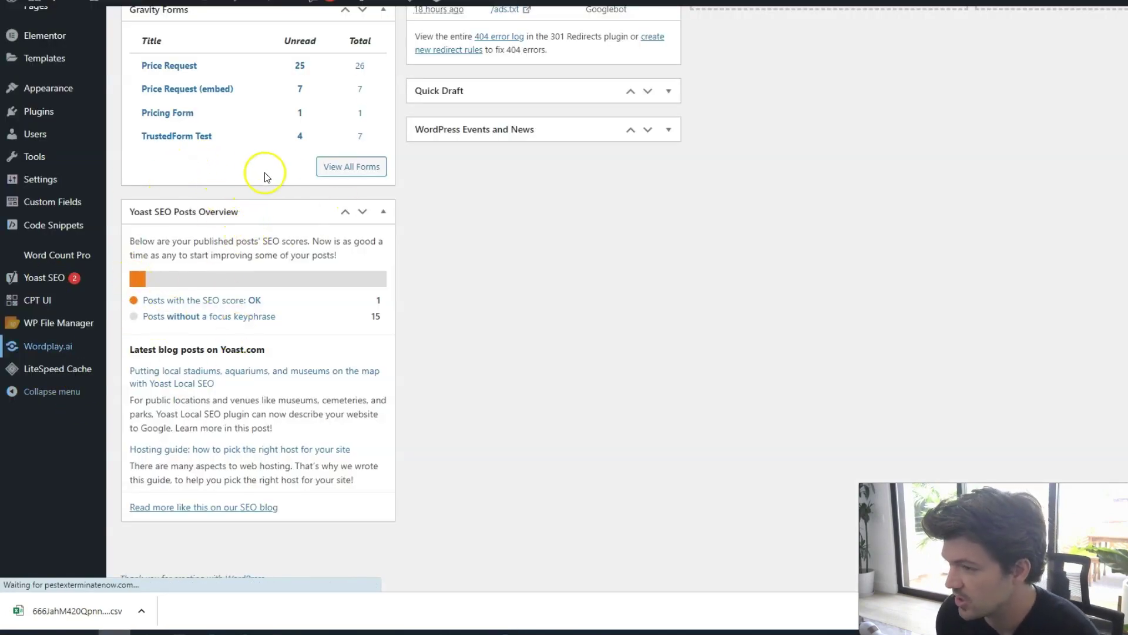
Step: Attach the articles CSV to the Wordplay.ai Uploader with post type Post
{"action": "left_click_drag", "start_coordinate": [114, 606], "coordinate": [168, 108]}
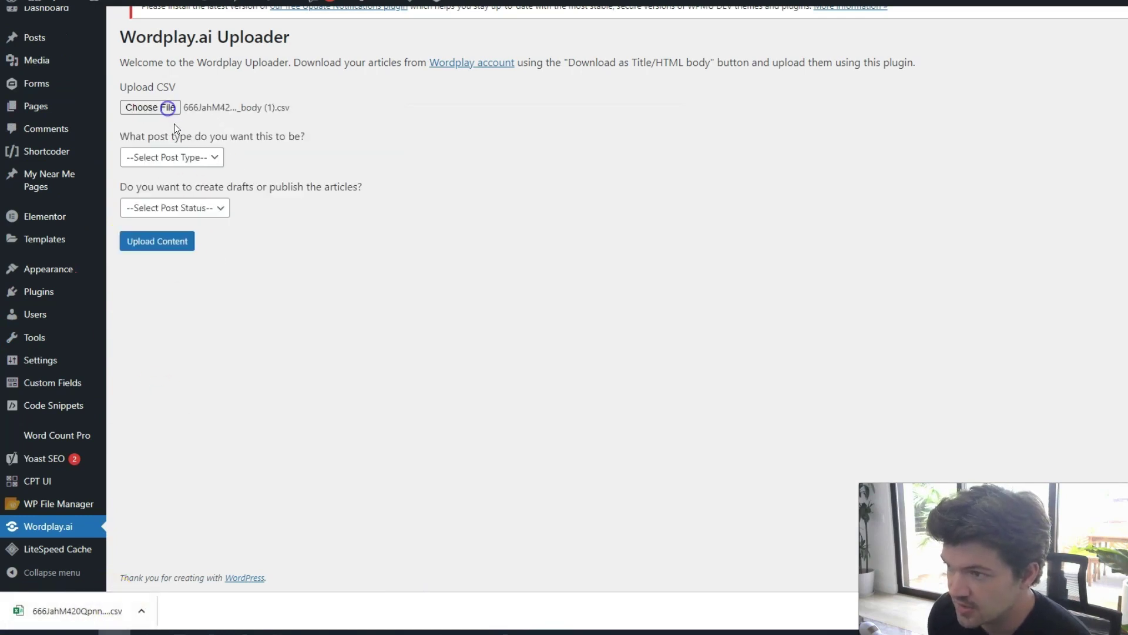
{"action": "left_click", "coordinate": [195, 166]}
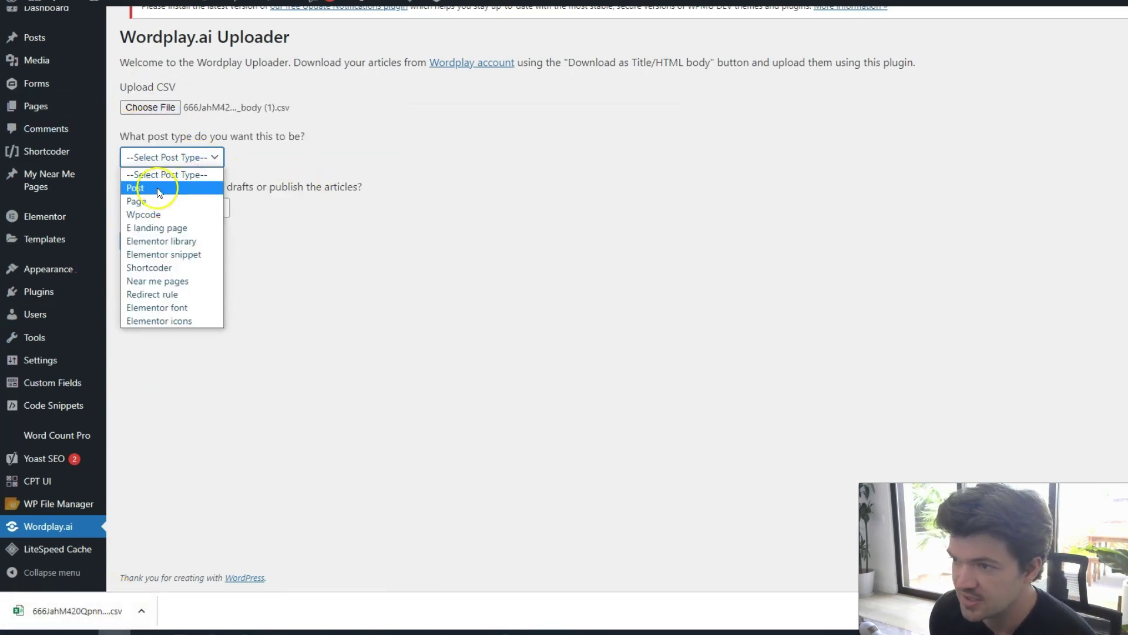
{"action": "left_click", "coordinate": [158, 188]}
{"action": "left_click", "coordinate": [179, 157]}
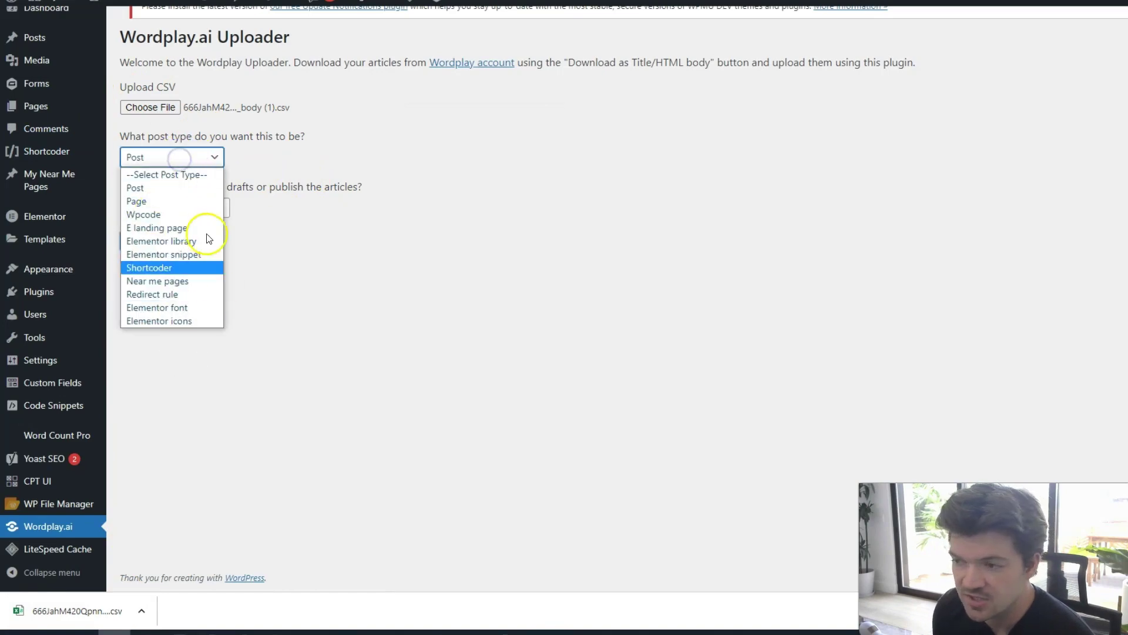
{"action": "left_click", "coordinate": [164, 177]}
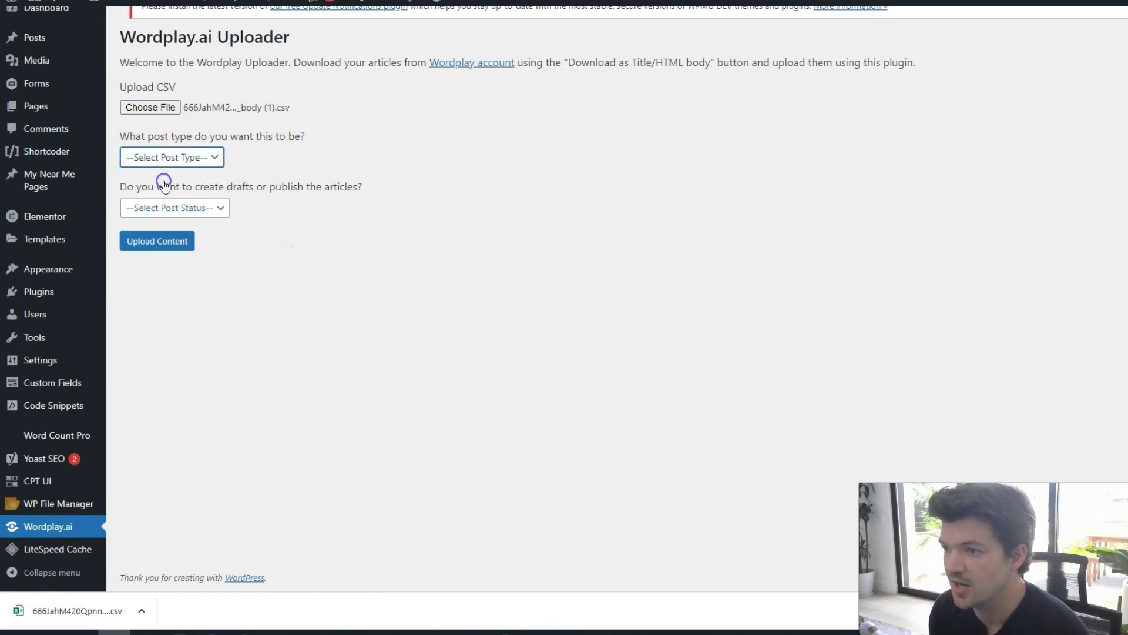
{"action": "left_click", "coordinate": [165, 160]}
{"action": "left_click", "coordinate": [157, 187]}
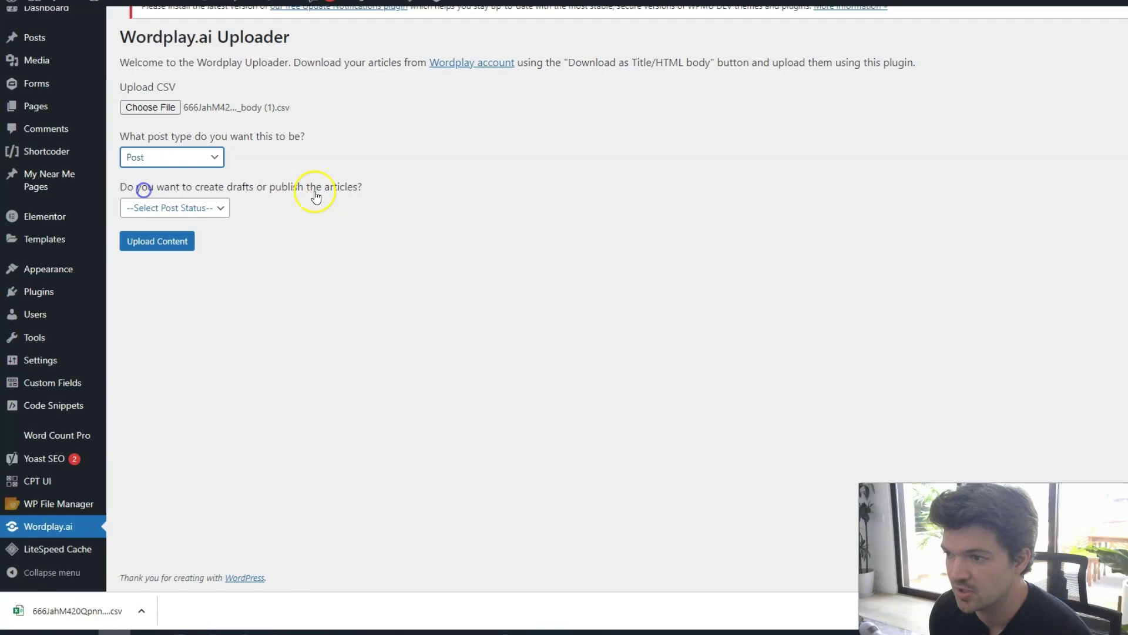
Step: Schedule the posts every 24 hours and upload the content
{"action": "left_click", "coordinate": [227, 208]}
{"action": "left_click", "coordinate": [185, 261]}
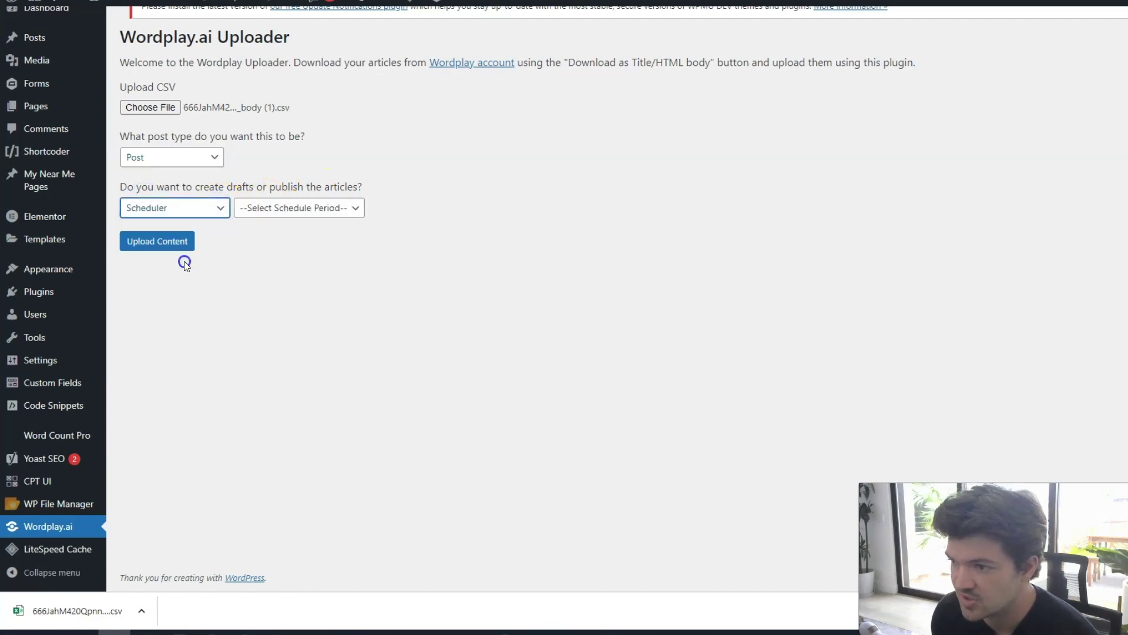
{"action": "left_click", "coordinate": [276, 211]}
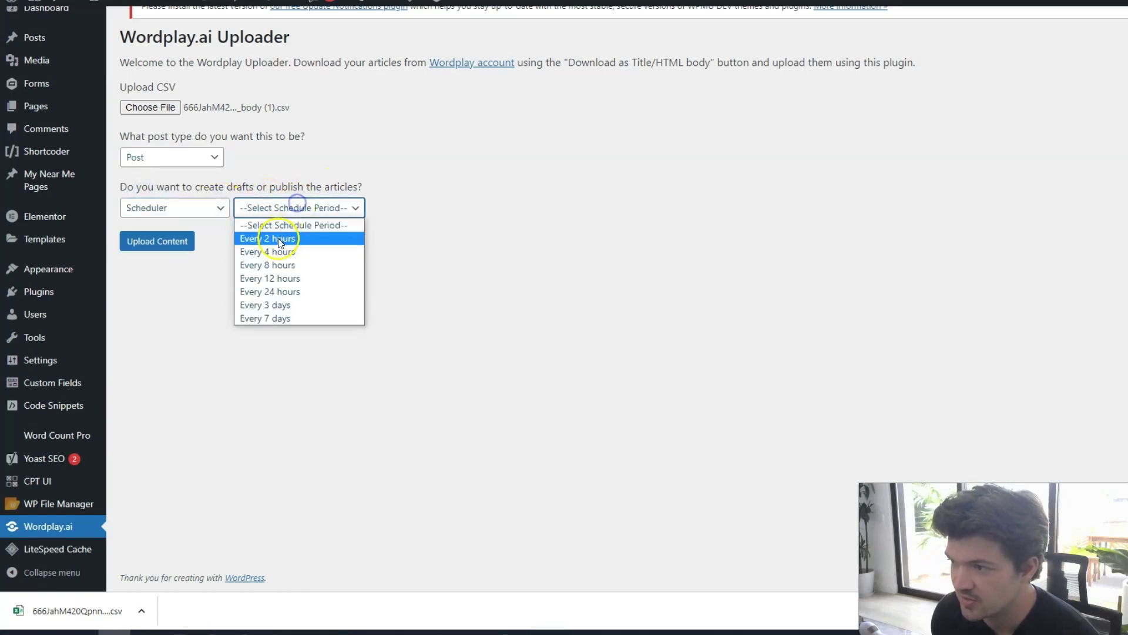
{"action": "left_click", "coordinate": [300, 281]}
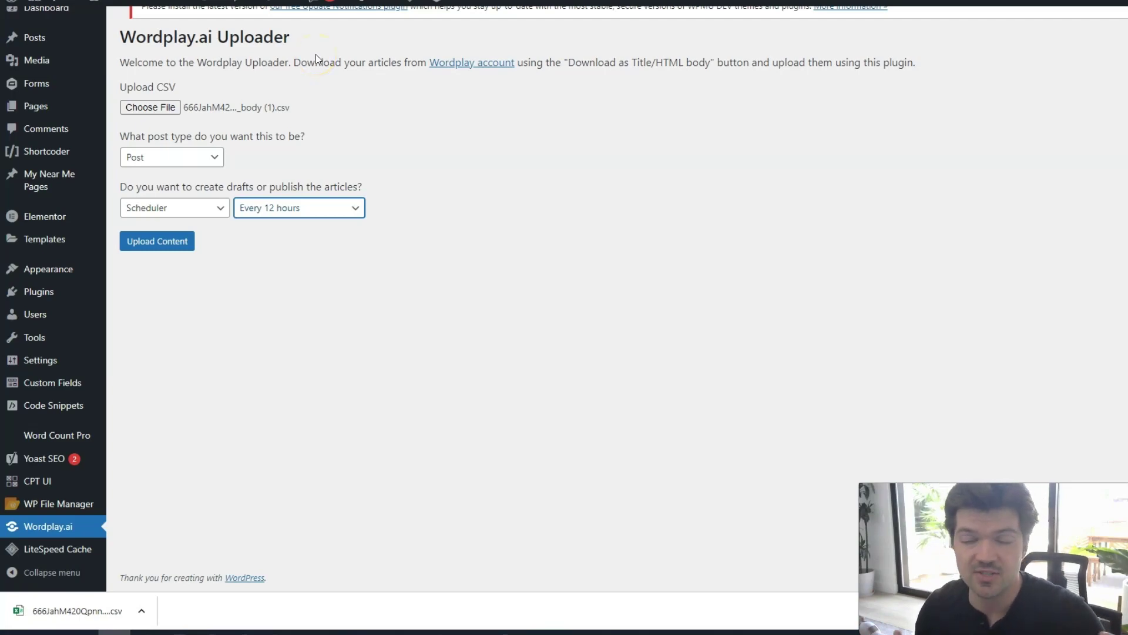
{"action": "left_click", "coordinate": [253, 207]}
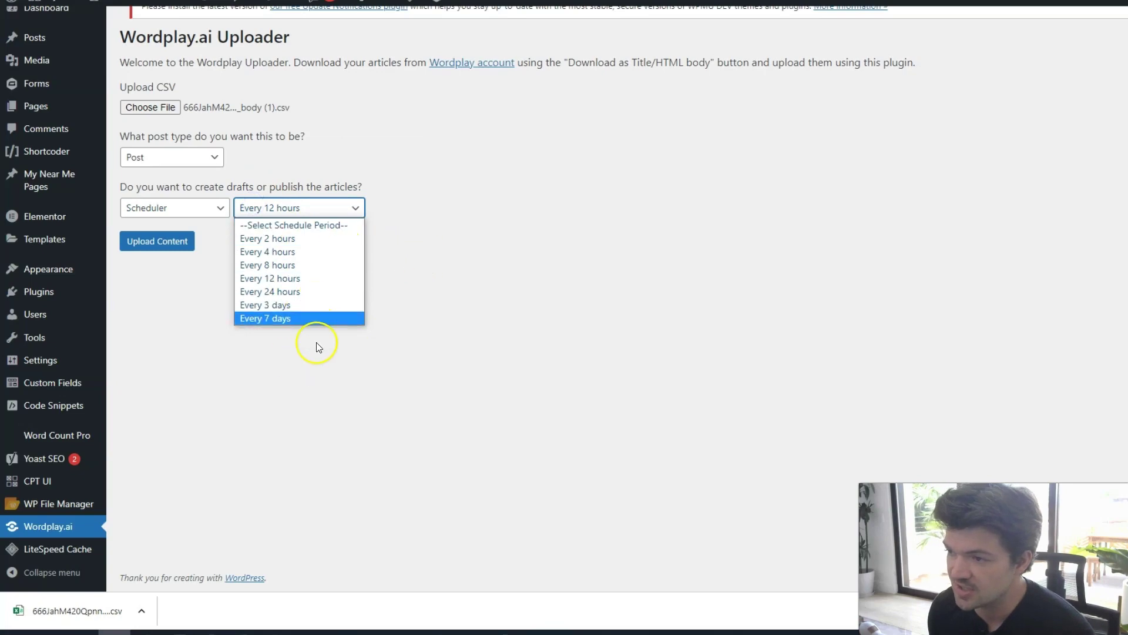
{"action": "left_click", "coordinate": [308, 291]}
{"action": "left_click", "coordinate": [357, 207]}
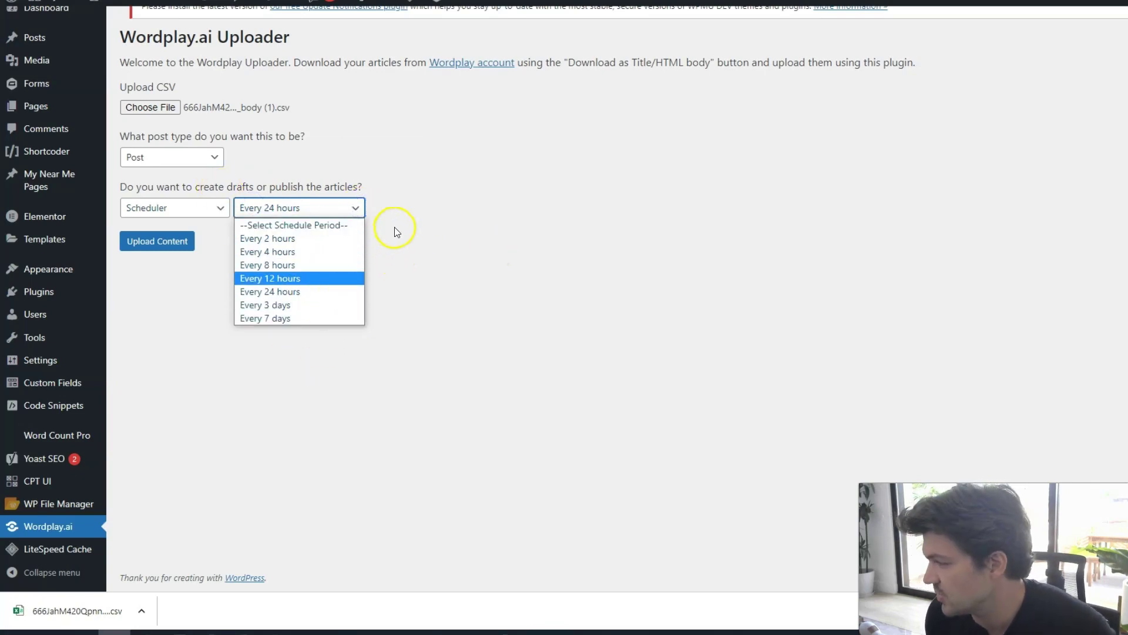
{"action": "left_click", "coordinate": [559, 322]}
Step: Check the 23/23 import results, then go to the All Posts list
{"action": "left_click_drag", "start_coordinate": [238, 286], "coordinate": [151, 272]}
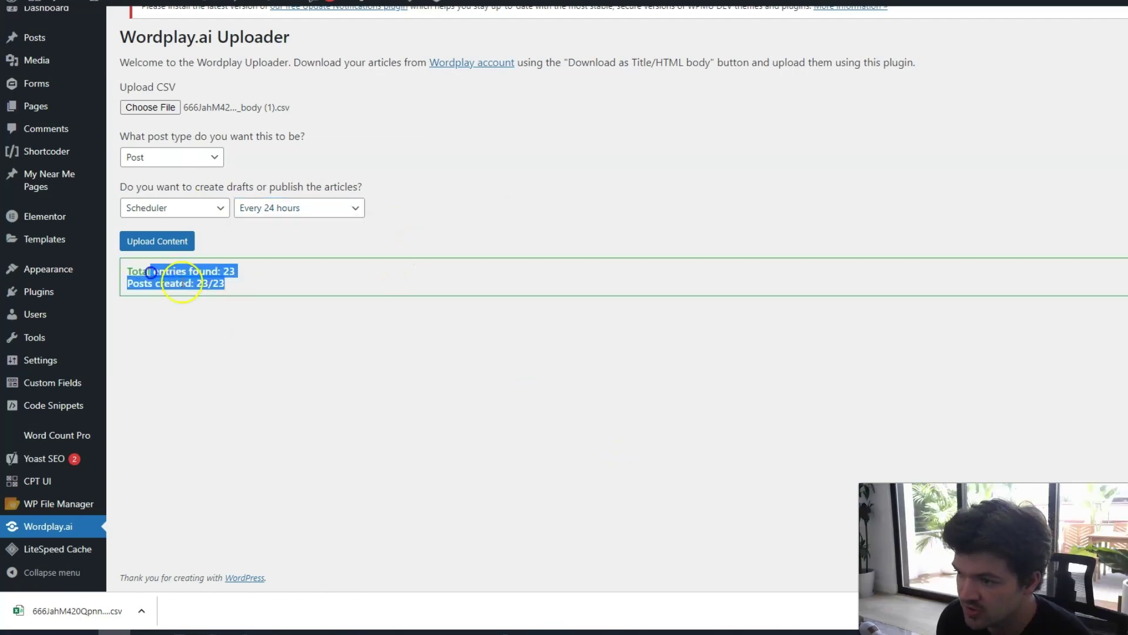
{"action": "left_click", "coordinate": [282, 275]}
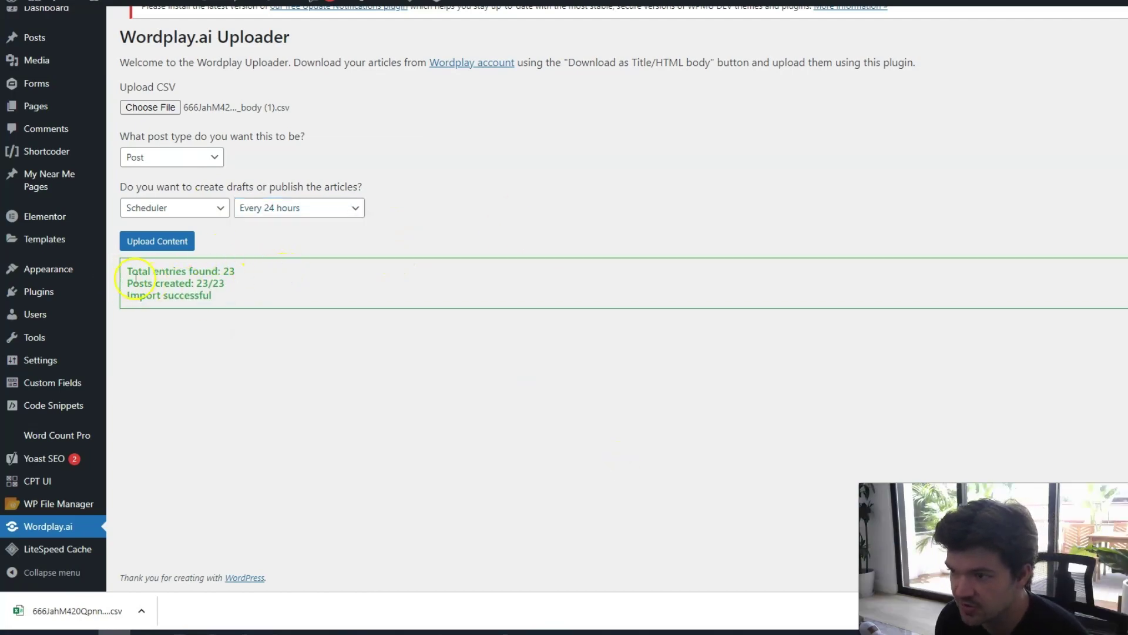
{"action": "left_click_drag", "start_coordinate": [230, 307], "coordinate": [131, 296]}
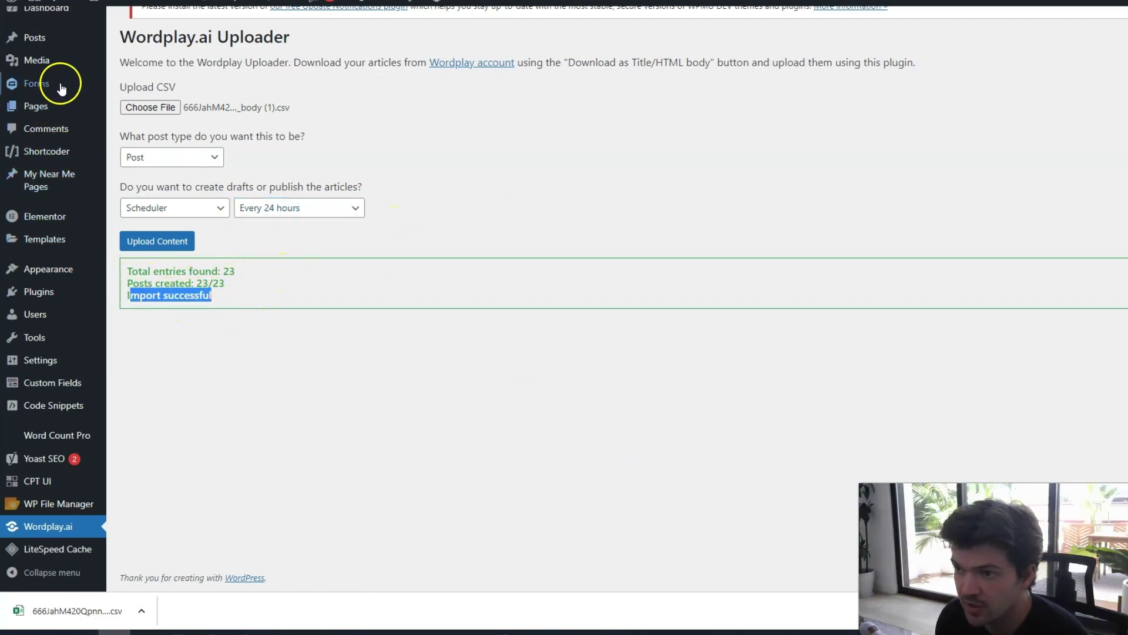
{"action": "left_click", "coordinate": [54, 42]}
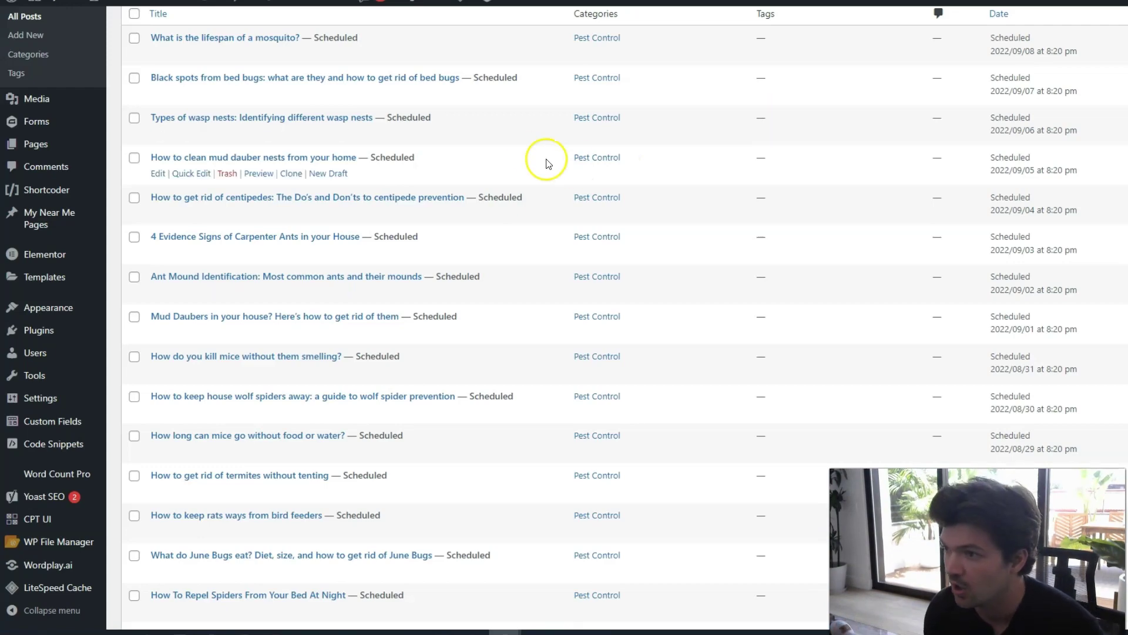
Step: Scroll through the All Posts list of scheduled pest-control articles
{"action": "scroll", "coordinate": [585, 231], "scroll_direction": "down", "scroll_amount": 5}
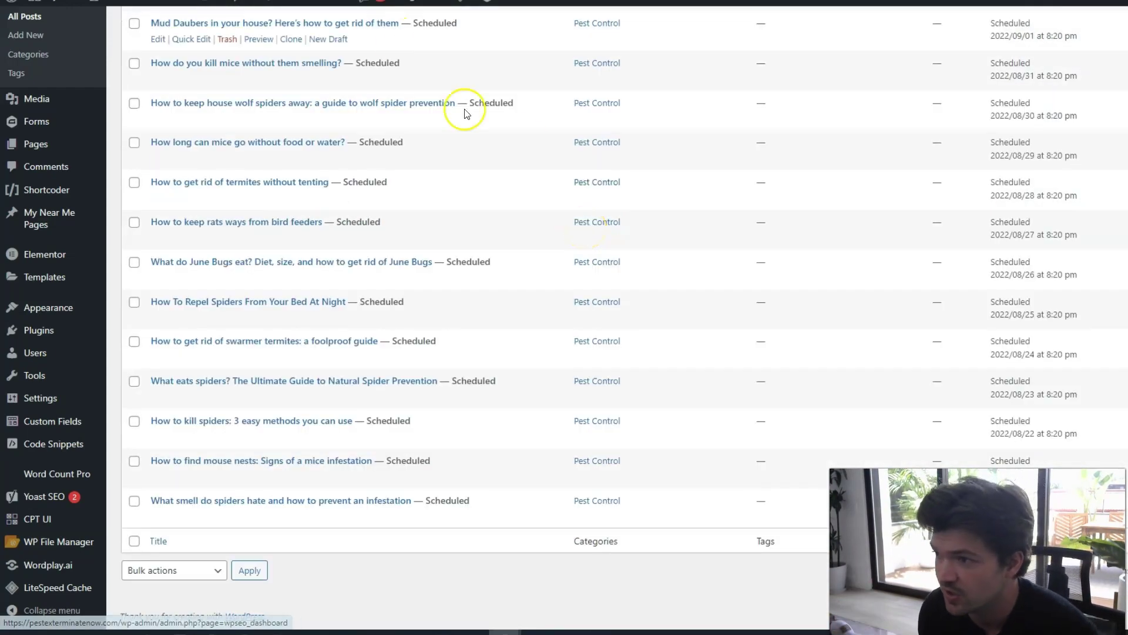
{"action": "scroll", "coordinate": [588, 176], "scroll_direction": "up", "scroll_amount": 2}
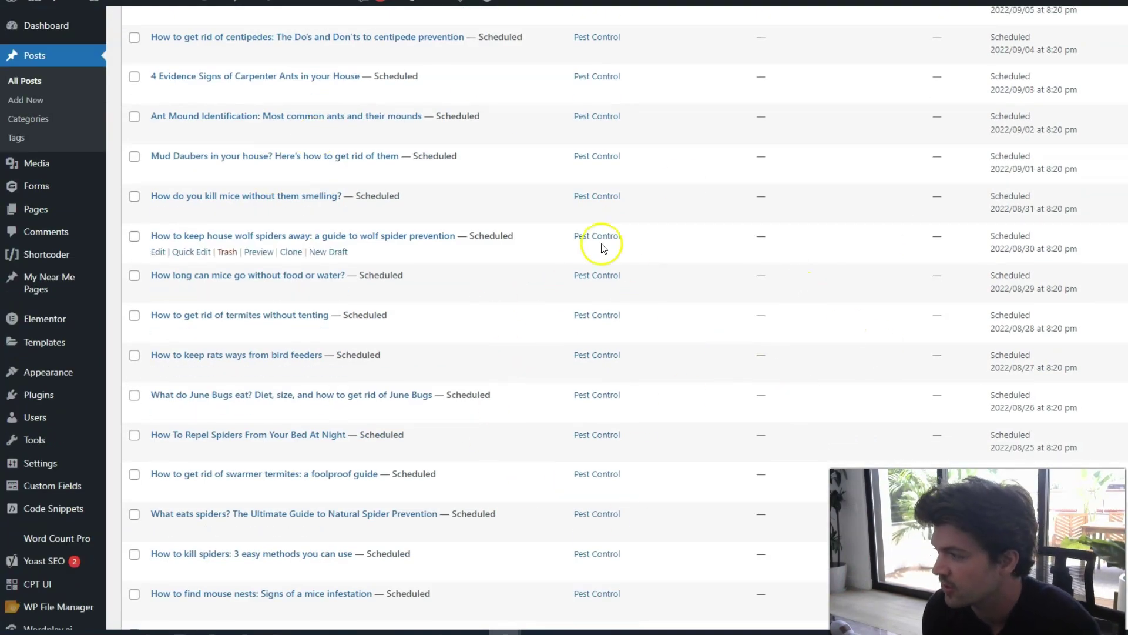
{"action": "scroll", "coordinate": [558, 158], "scroll_direction": "down", "scroll_amount": 2}
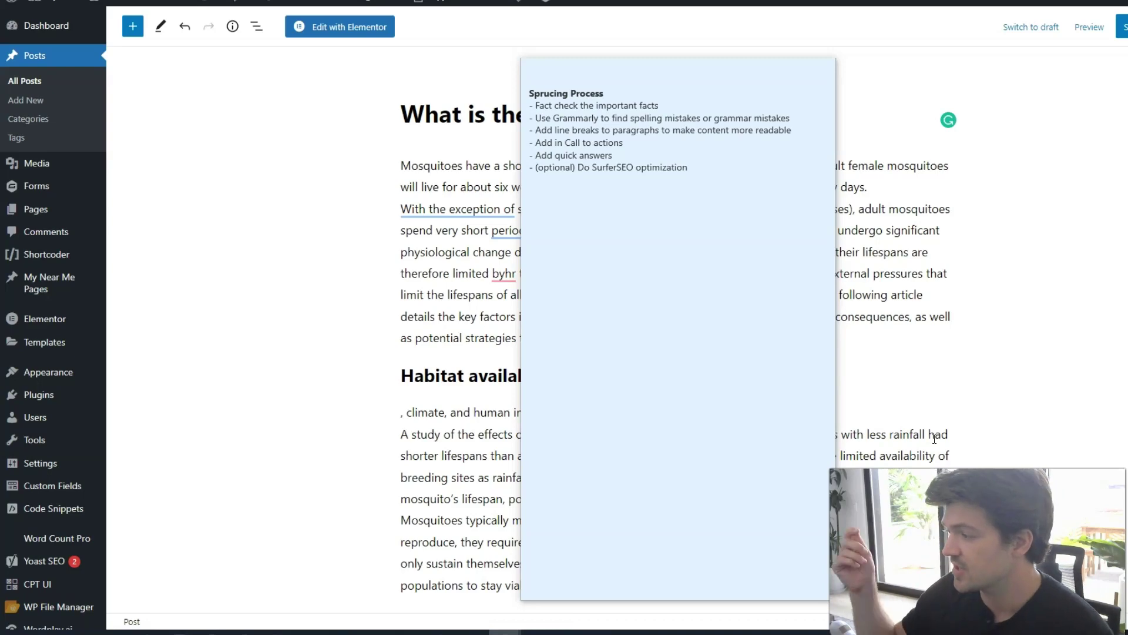
Step: Go through the checklist: fact-check, spelling and grammar, line breaks, call to actions, optional SurferSEO
{"action": "triple_click", "coordinate": [617, 105]}
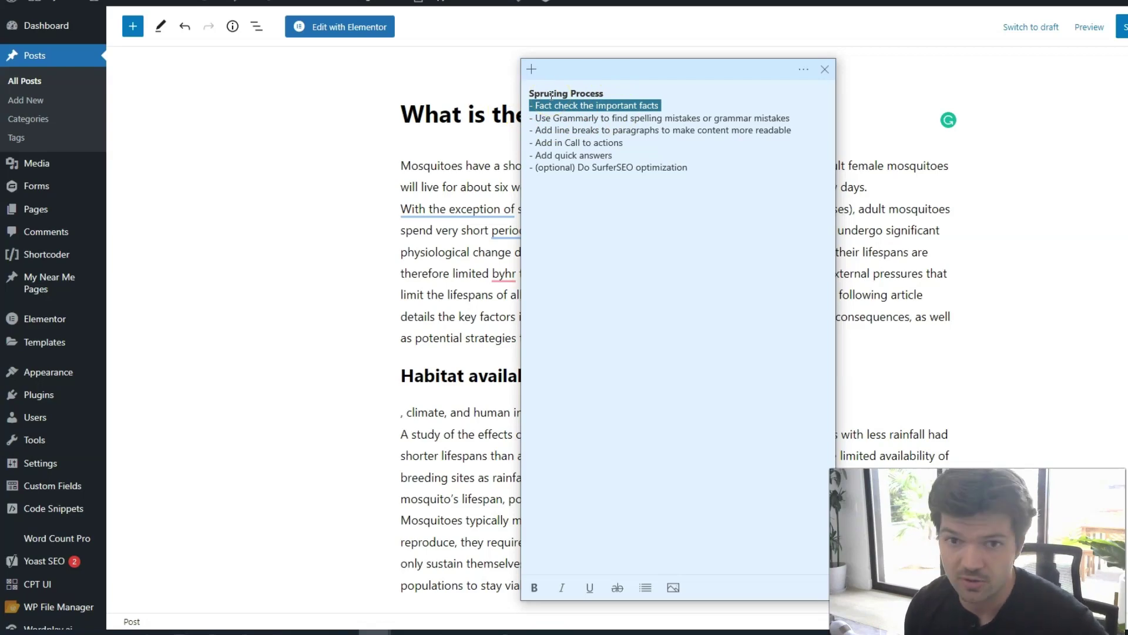
{"action": "left_click_drag", "start_coordinate": [668, 68], "coordinate": [606, 150]}
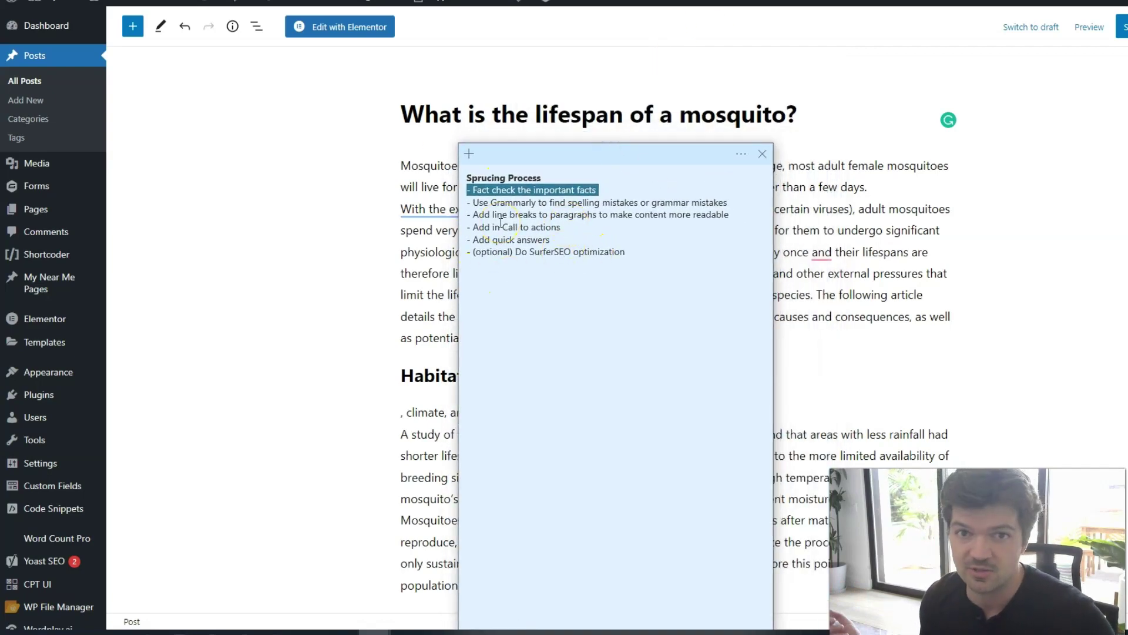
{"action": "triple_click", "coordinate": [539, 203]}
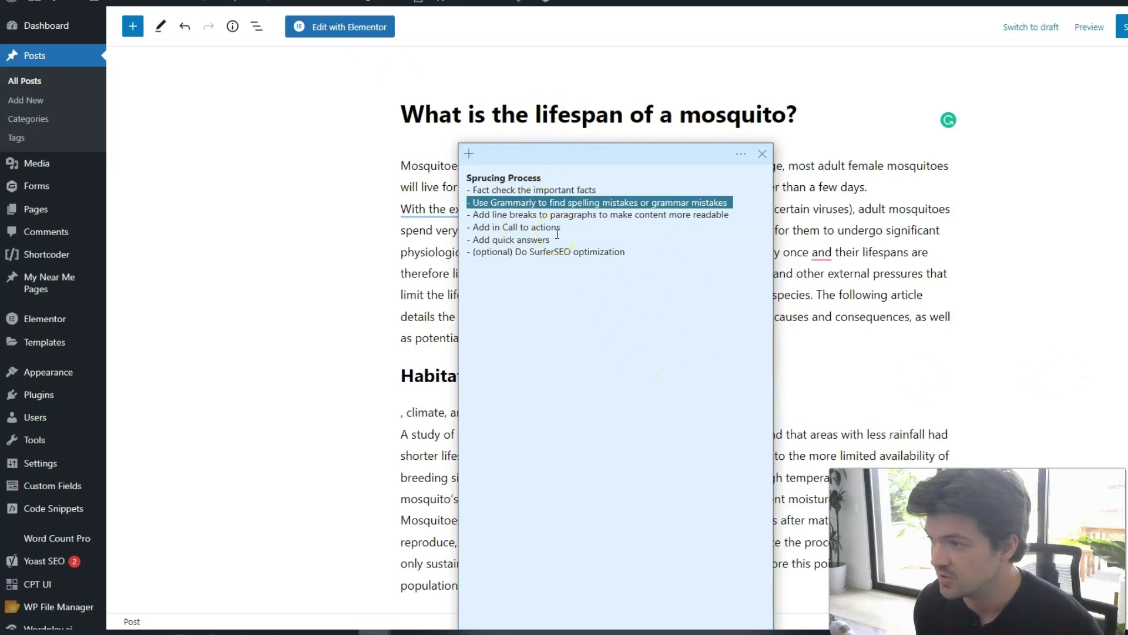
{"action": "triple_click", "coordinate": [585, 217]}
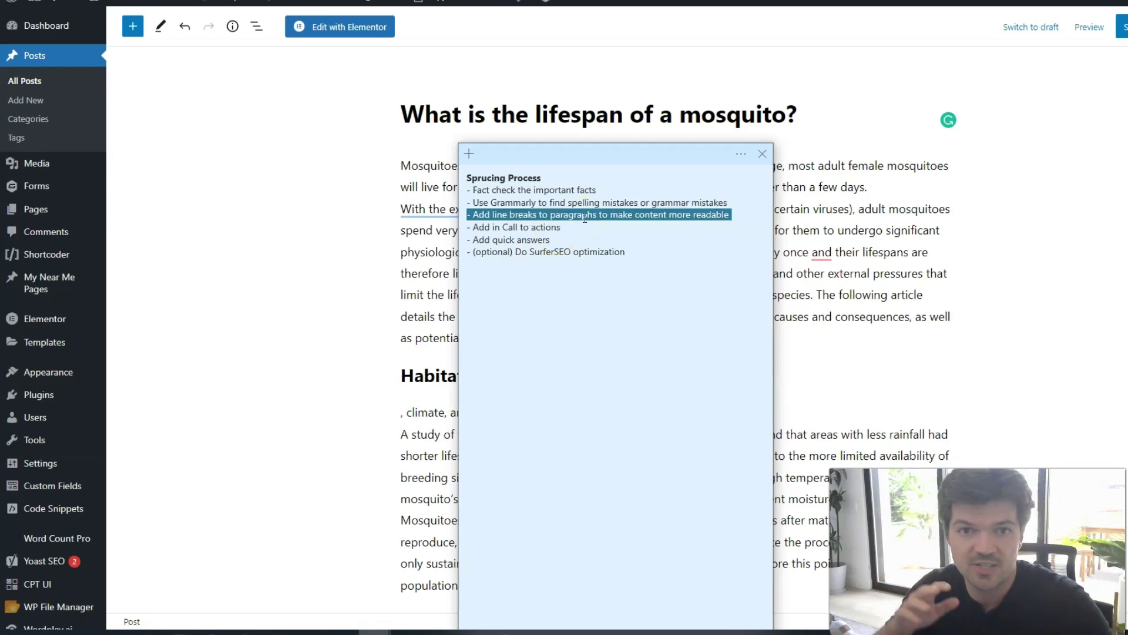
{"action": "triple_click", "coordinate": [526, 227]}
{"action": "triple_click", "coordinate": [540, 232]}
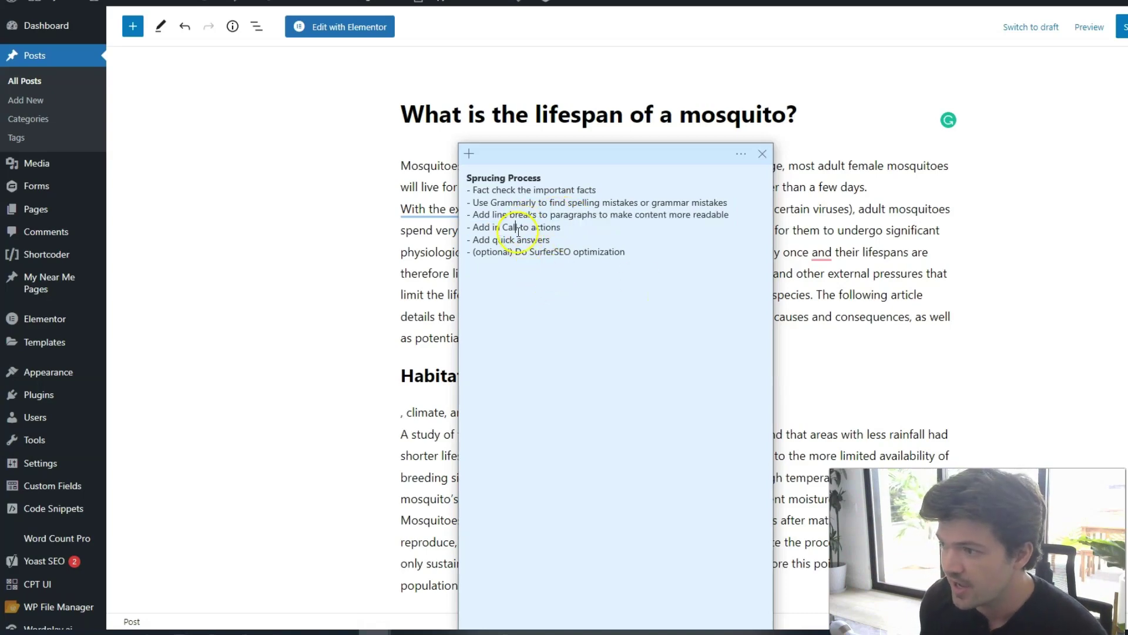
{"action": "triple_click", "coordinate": [558, 255]}
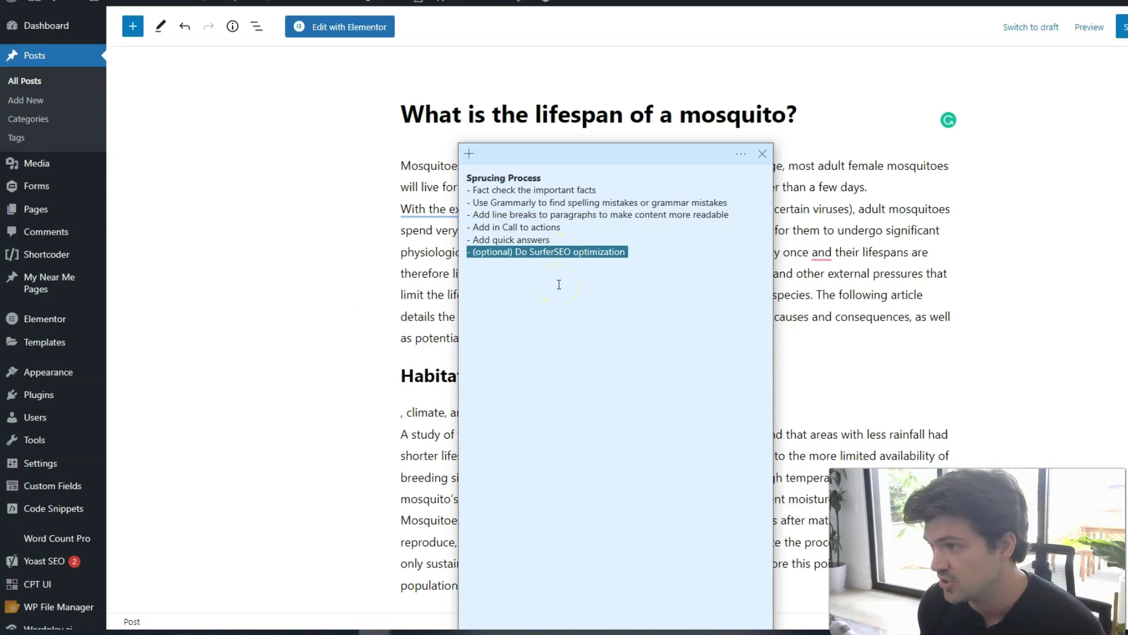
{"action": "left_click_drag", "start_coordinate": [565, 169], "coordinate": [1067, 88]}
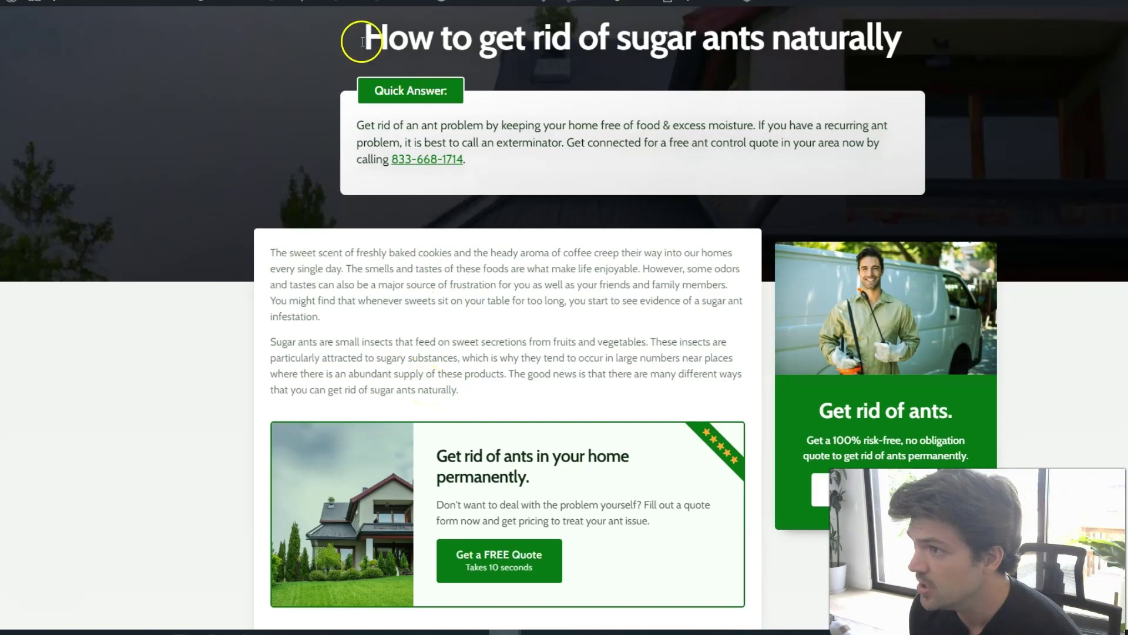
Step: Highlight the example post's title and Quick Answer paragraph, then scroll through its CTAs
{"action": "left_click_drag", "start_coordinate": [363, 41], "coordinate": [900, 35]}
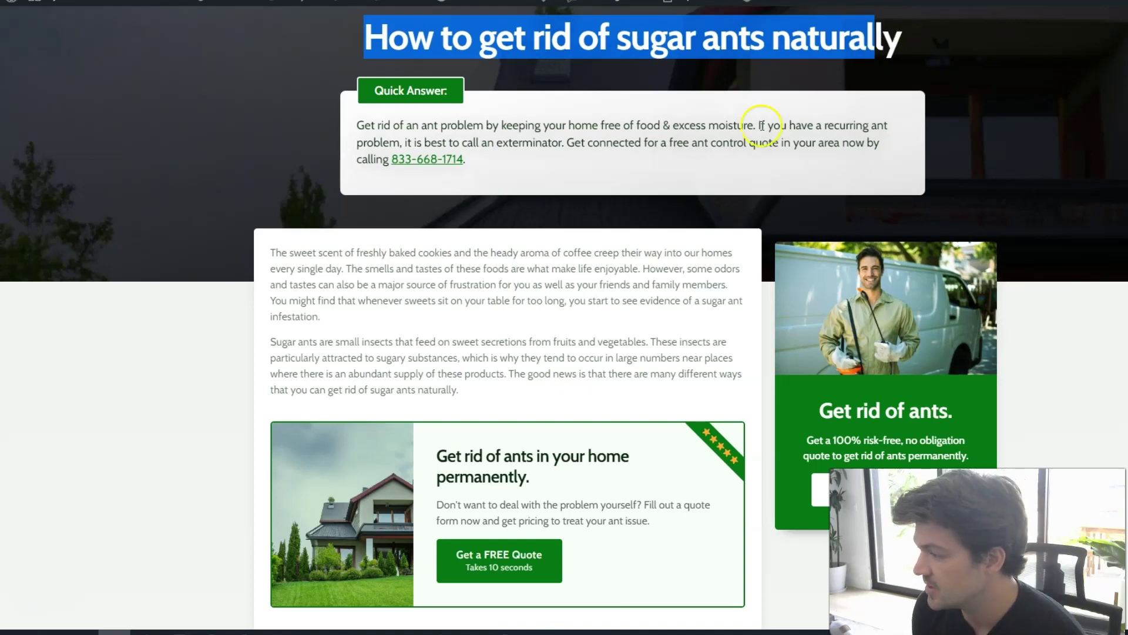
{"action": "left_click_drag", "start_coordinate": [507, 157], "coordinate": [355, 126]}
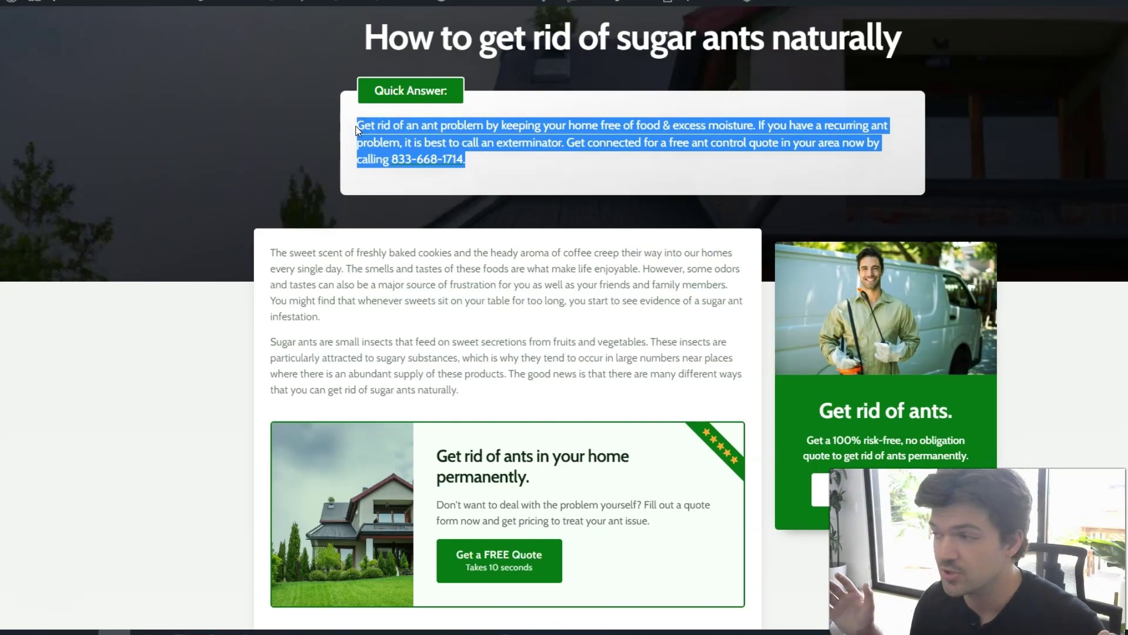
{"action": "left_click", "coordinate": [347, 233]}
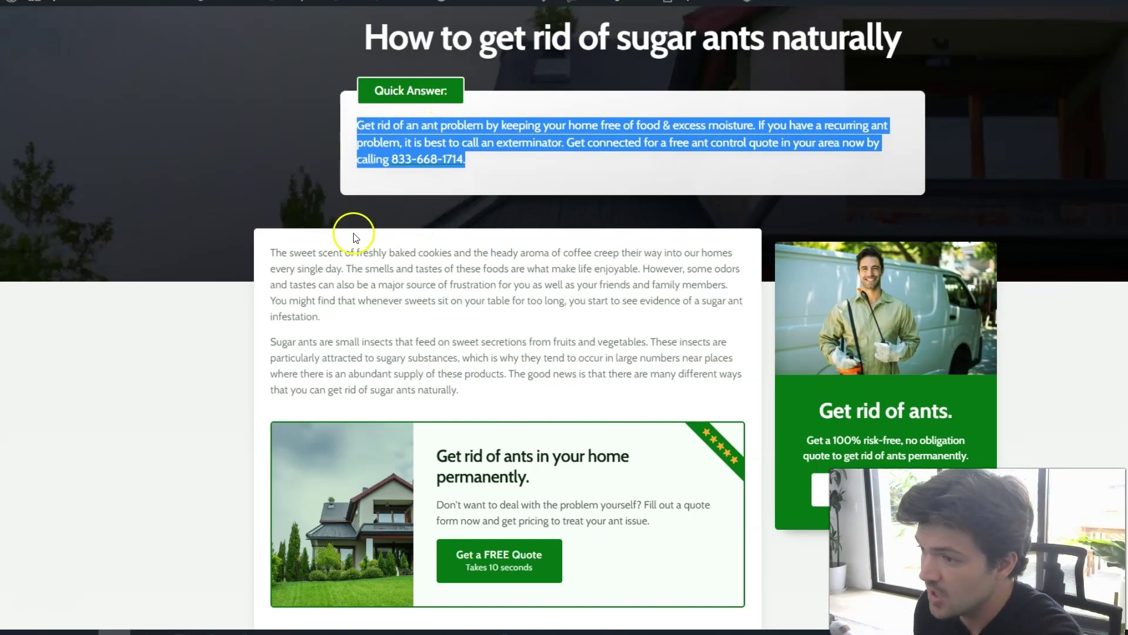
{"action": "scroll", "coordinate": [442, 282], "scroll_direction": "down", "scroll_amount": 3}
{"action": "scroll", "coordinate": [442, 282], "scroll_direction": "down", "scroll_amount": 15}
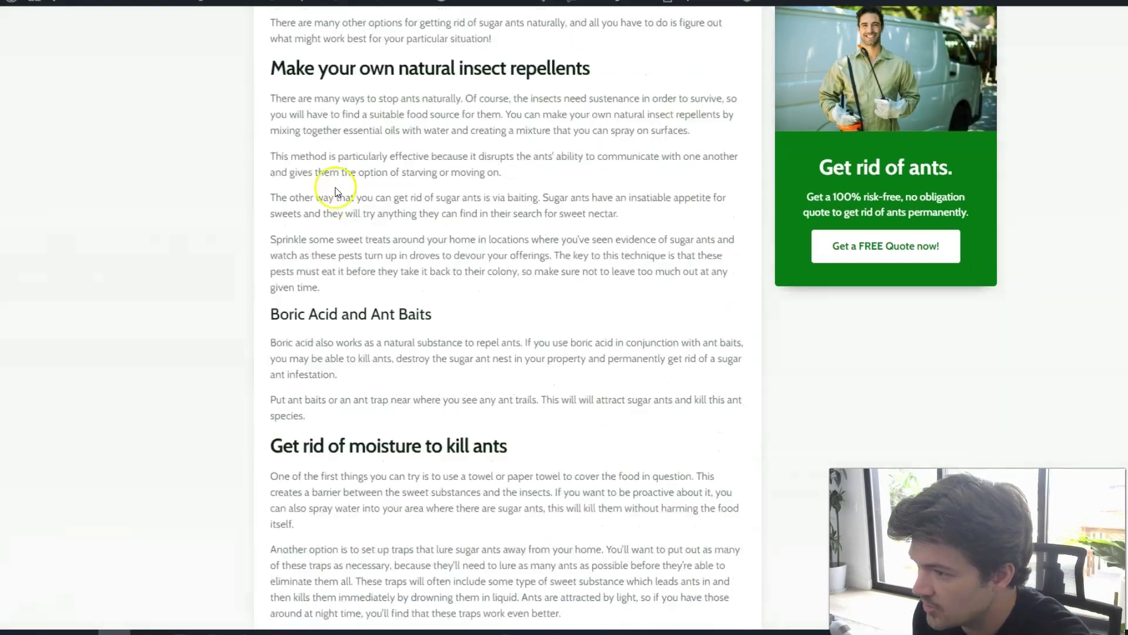
{"action": "scroll", "coordinate": [404, 227], "scroll_direction": "down", "scroll_amount": 9}
{"action": "scroll", "coordinate": [358, 190], "scroll_direction": "up", "scroll_amount": 8}
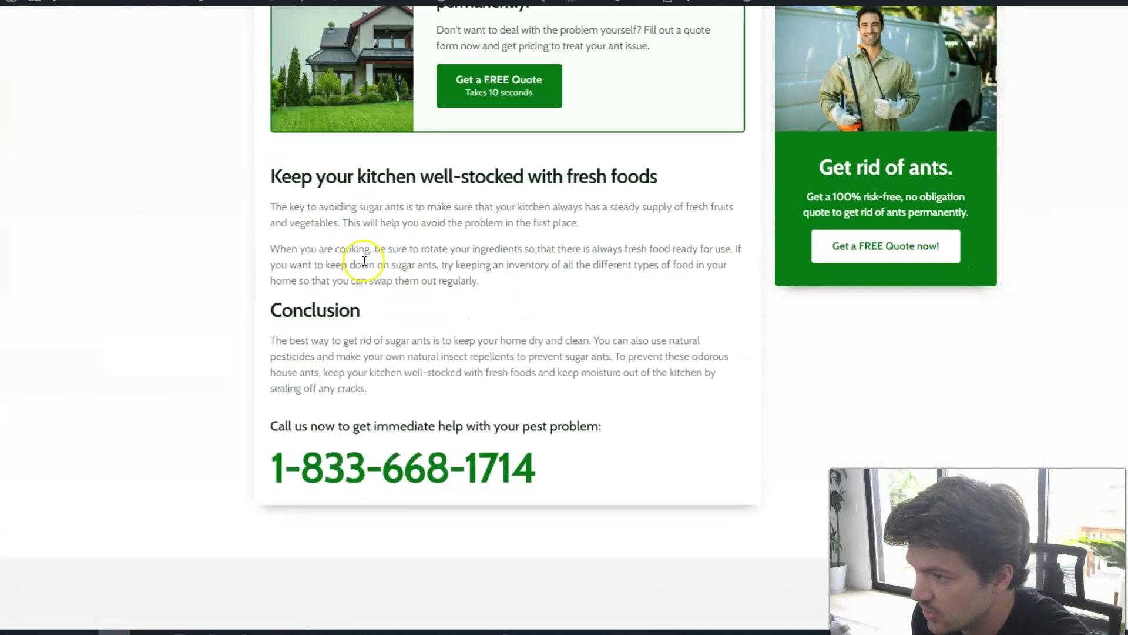
{"action": "scroll", "coordinate": [733, 377], "scroll_direction": "down", "scroll_amount": 15}
{"action": "scroll", "coordinate": [824, 454], "scroll_direction": "up", "scroll_amount": 4}
{"action": "scroll", "coordinate": [824, 453], "scroll_direction": "down", "scroll_amount": 4}
{"action": "scroll", "coordinate": [668, 468], "scroll_direction": "up", "scroll_amount": 15}
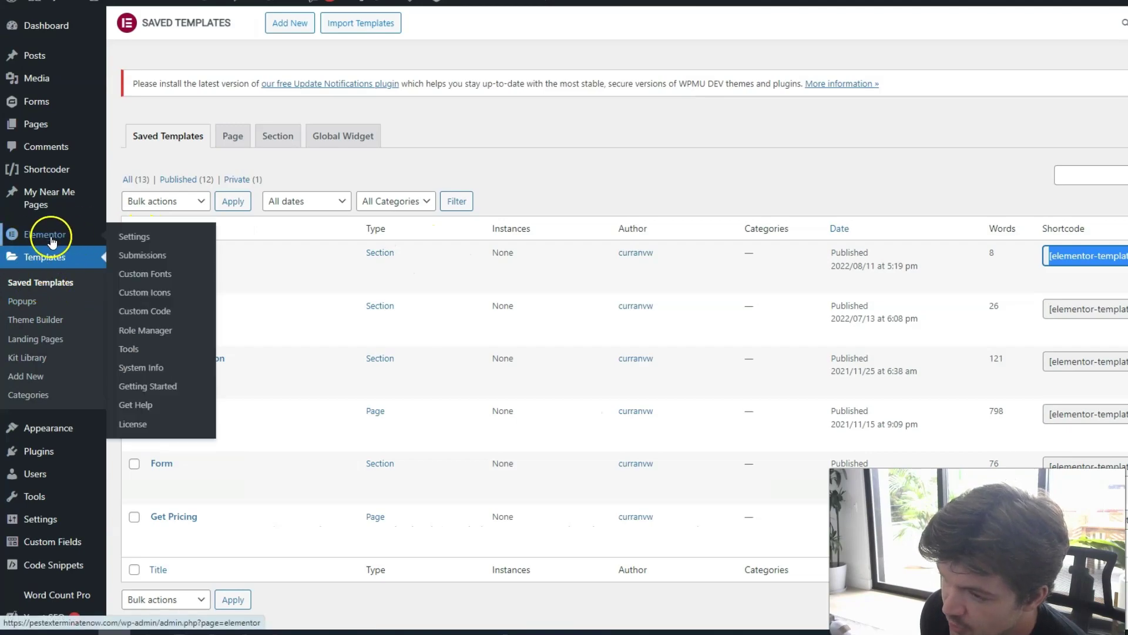
Step: Copy the CTA template shortcode and insert [elementor-template id="900"] below the post's intro paragraph
{"action": "mouse_move", "coordinate": [172, 266]}
{"action": "right_click", "coordinate": [1097, 277]}
{"action": "left_click", "coordinate": [1081, 285]}
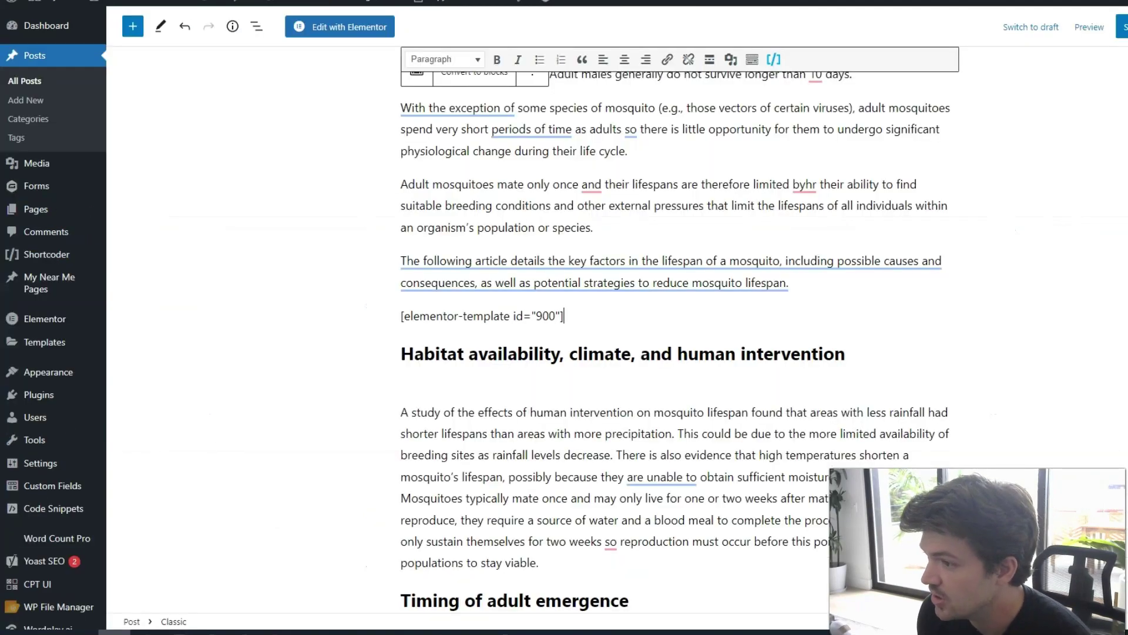
{"action": "left_click_drag", "start_coordinate": [564, 316], "coordinate": [355, 299]}
{"action": "left_click", "coordinate": [421, 322]}
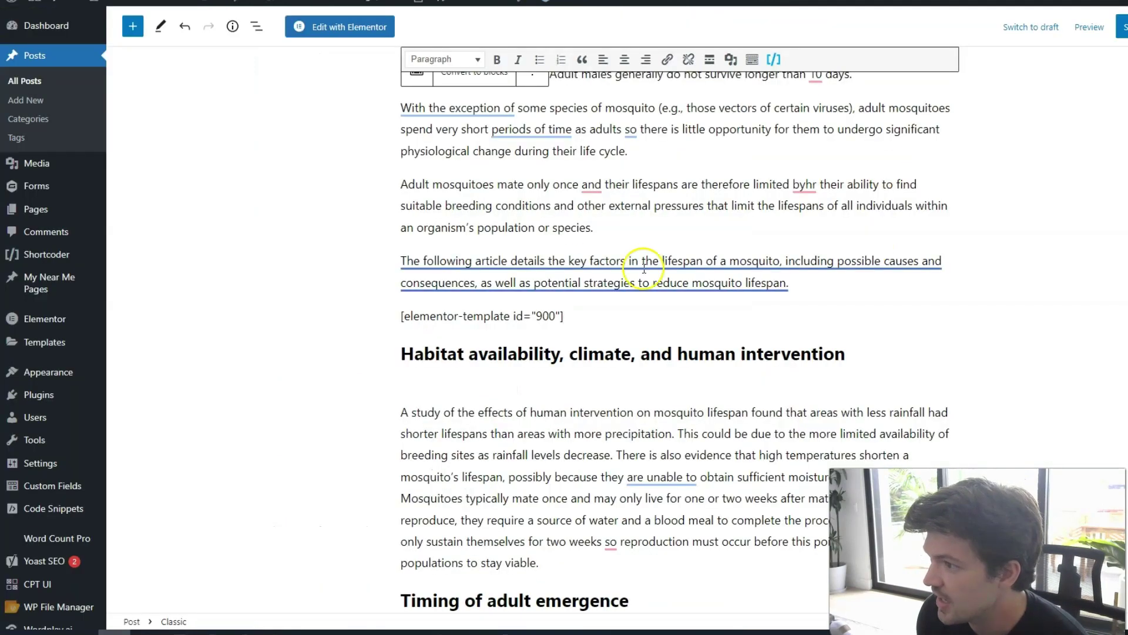
{"action": "scroll", "coordinate": [478, 298], "scroll_direction": "up", "scroll_amount": 1}
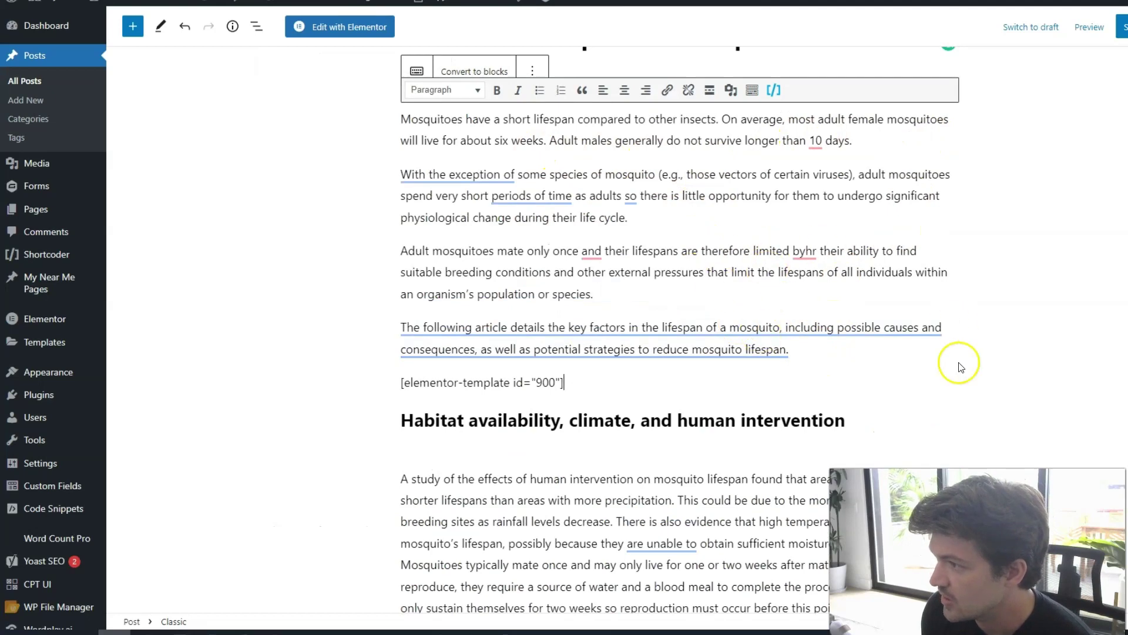
{"action": "left_click_drag", "start_coordinate": [912, 135], "coordinate": [414, 141]}
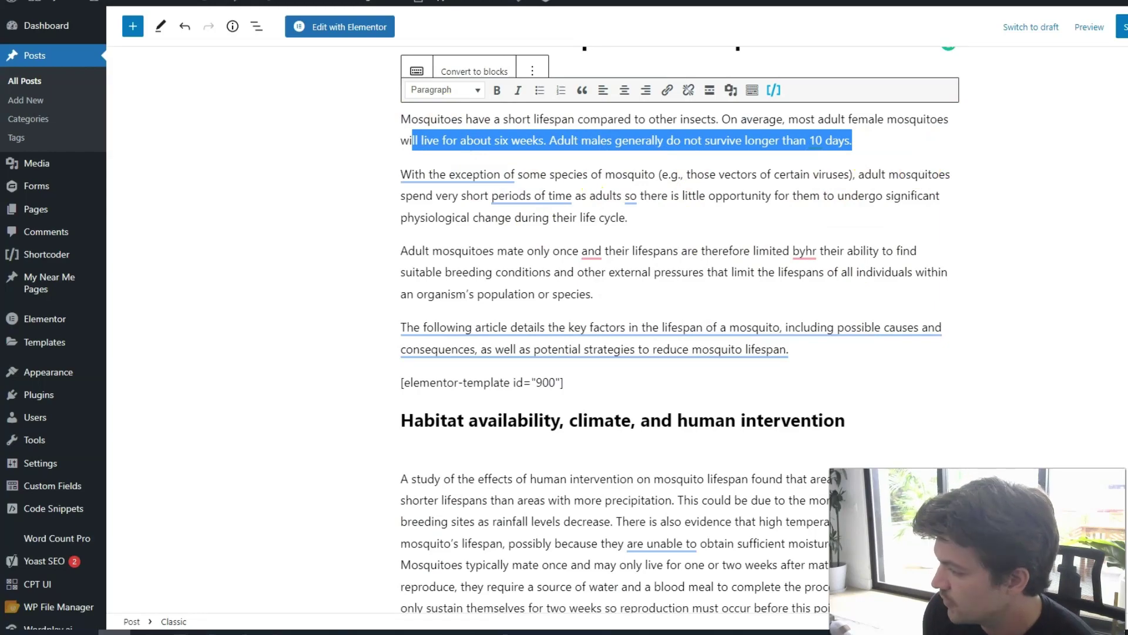
{"action": "scroll", "coordinate": [588, 329], "scroll_direction": "down", "scroll_amount": 20}
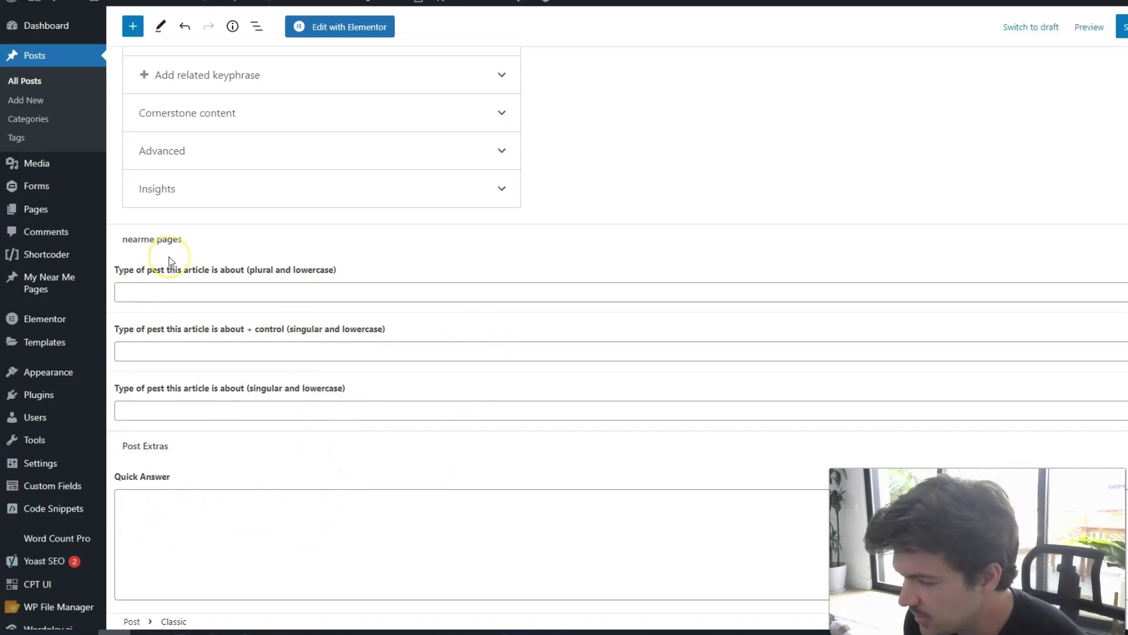
Step: Return to the top of the mosquito post and bring back the Sprucing Process checklist note
{"action": "scroll", "coordinate": [471, 210], "scroll_direction": "up", "scroll_amount": 5}
{"action": "scroll", "coordinate": [346, 489], "scroll_direction": "down", "scroll_amount": 5}
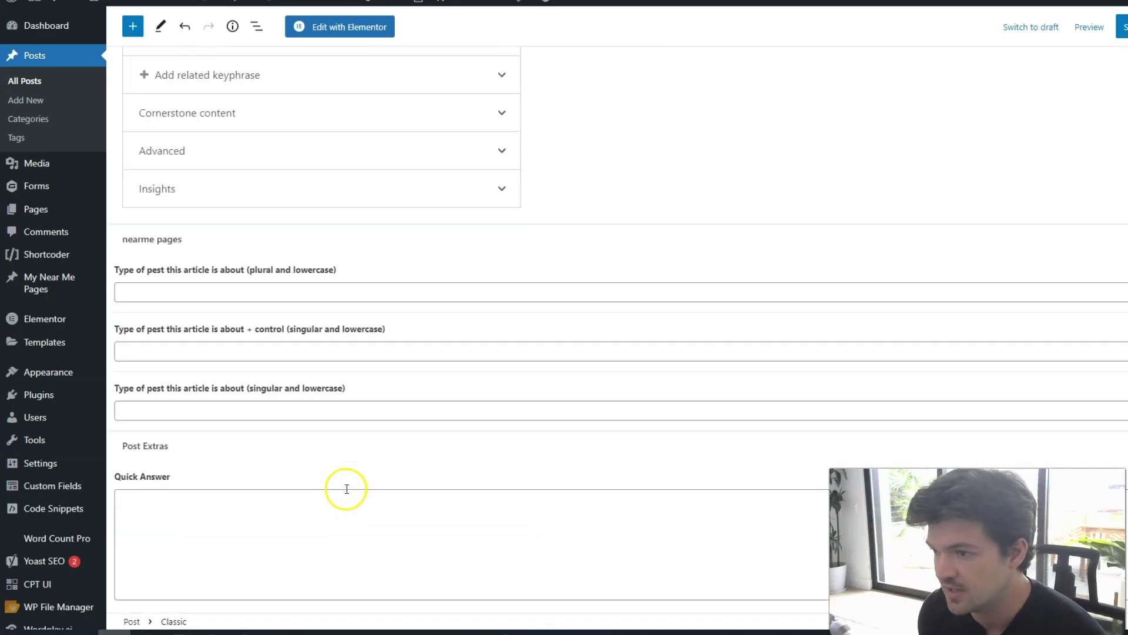
{"action": "scroll", "coordinate": [416, 303], "scroll_direction": "up", "scroll_amount": 10}
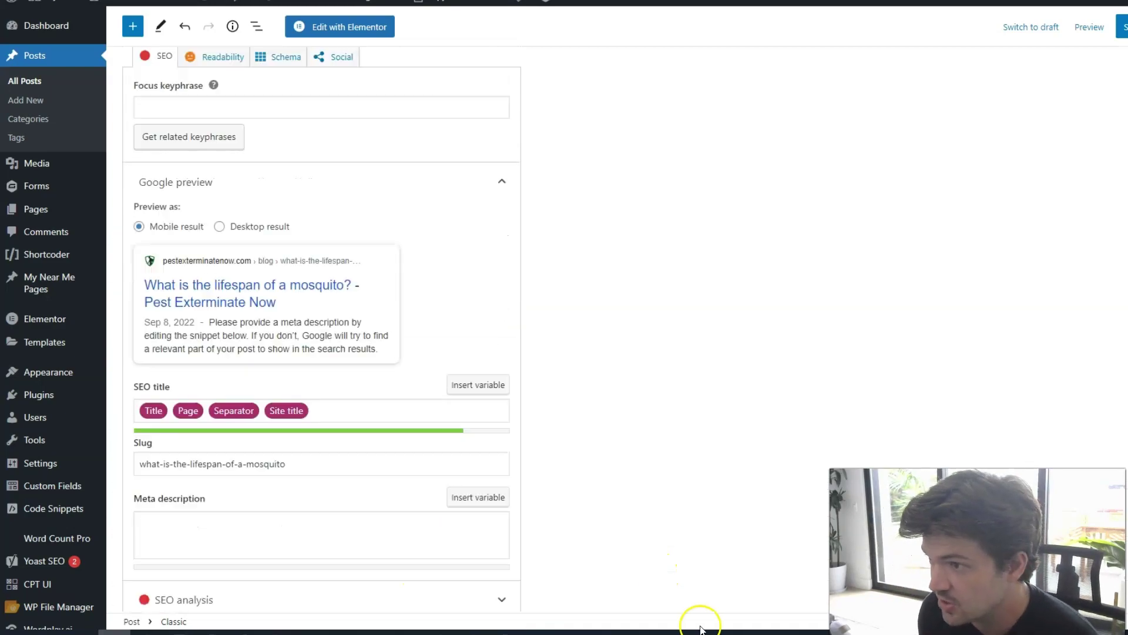
{"action": "scroll", "coordinate": [601, 398], "scroll_direction": "up", "scroll_amount": 15}
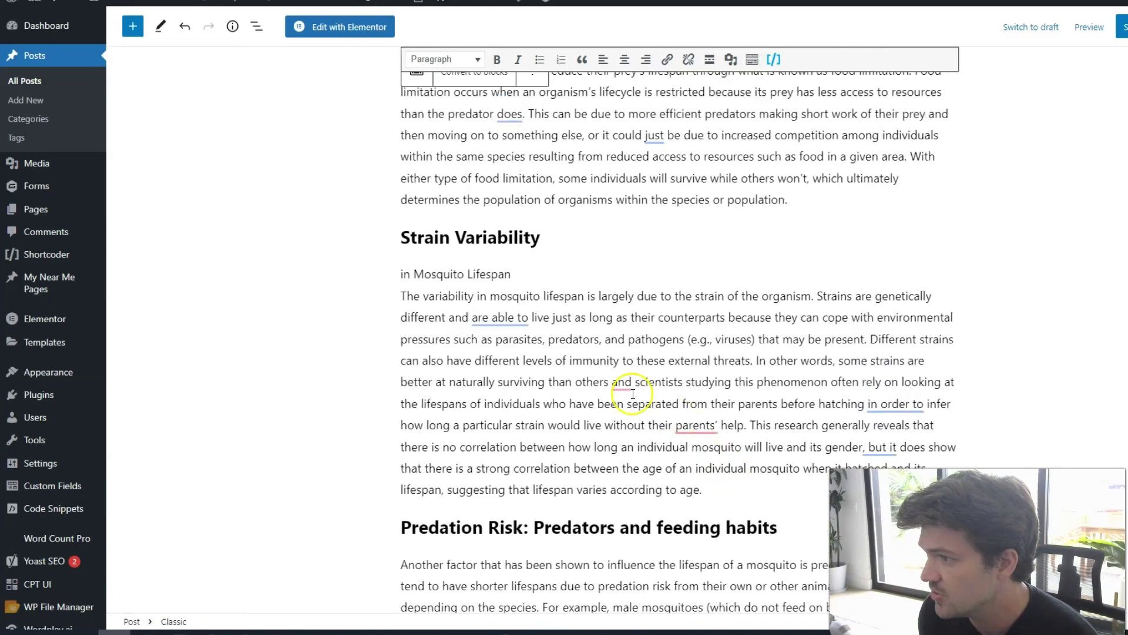
{"action": "scroll", "coordinate": [531, 355], "scroll_direction": "up", "scroll_amount": 5}
{"action": "scroll", "coordinate": [634, 392], "scroll_direction": "up", "scroll_amount": 1}
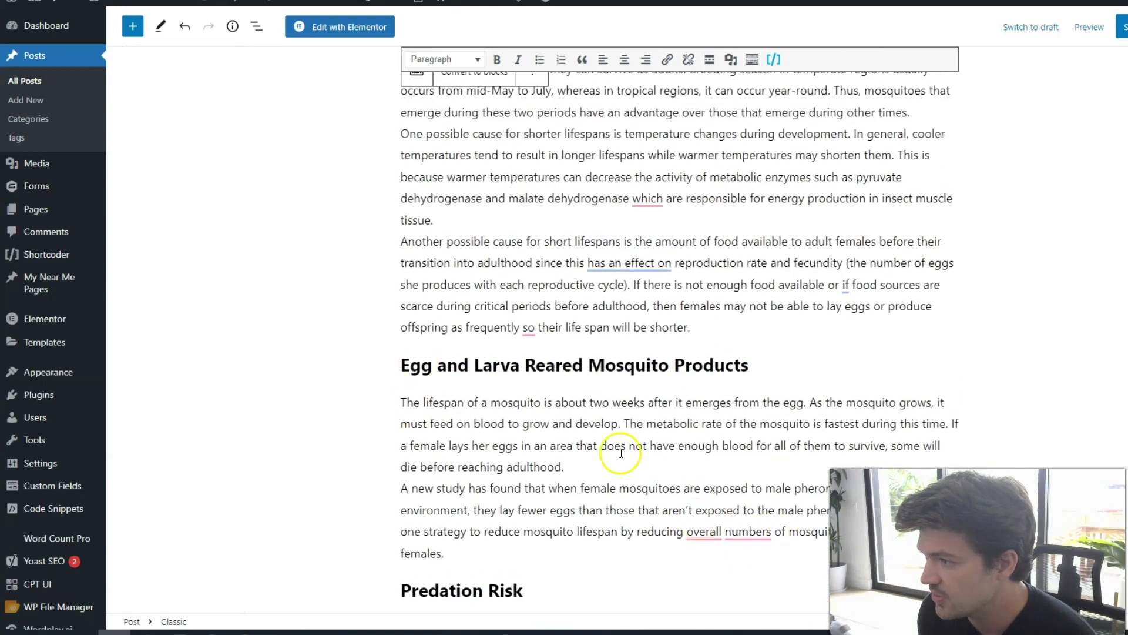
{"action": "scroll", "coordinate": [646, 388], "scroll_direction": "up", "scroll_amount": 10}
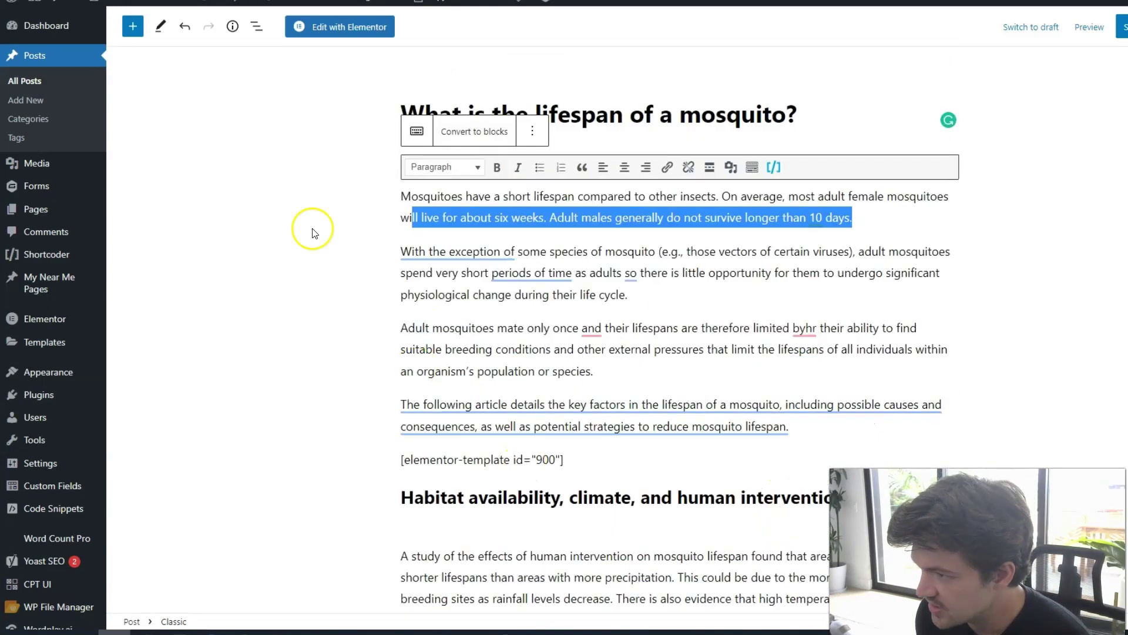
{"action": "left_click", "coordinate": [430, 632]}
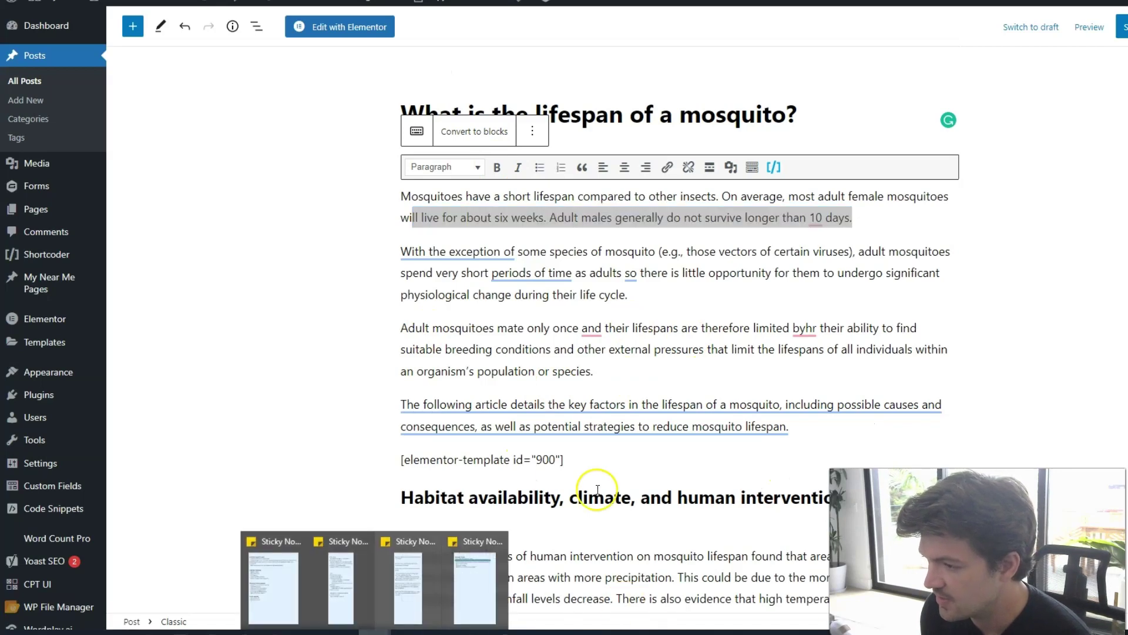
{"action": "left_click", "coordinate": [466, 585]}
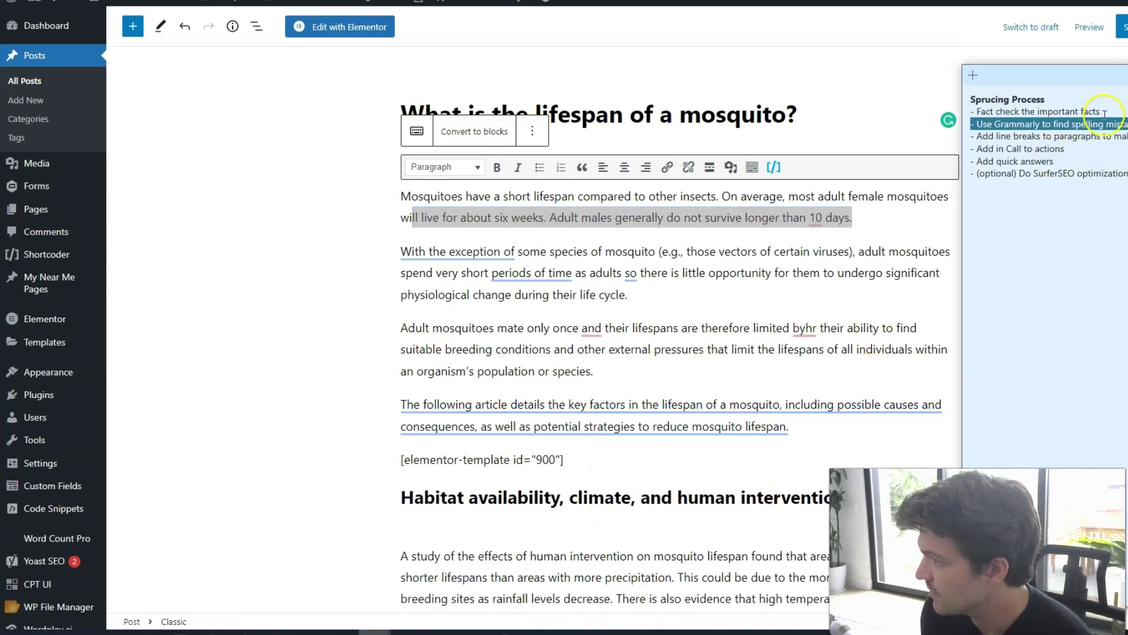